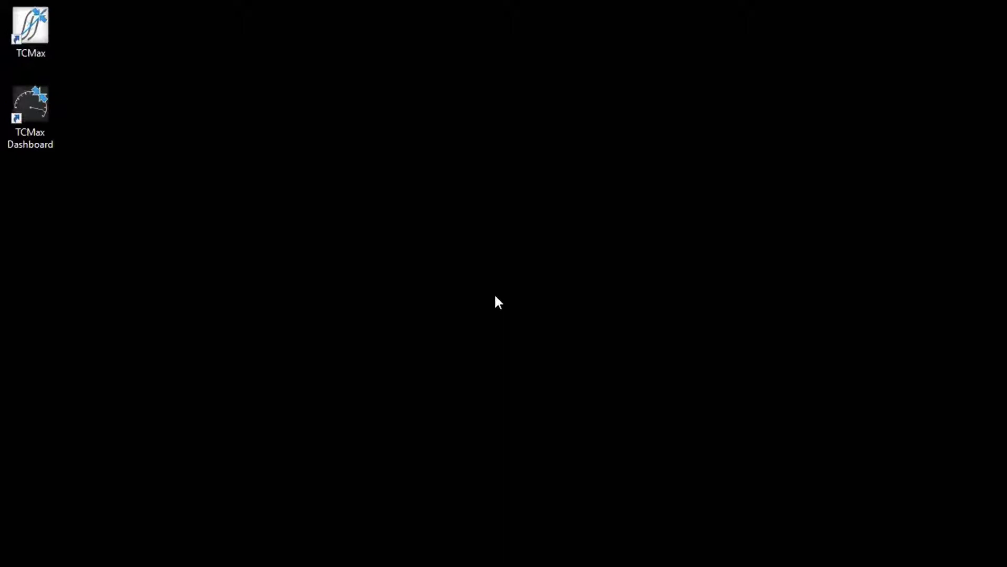
Launch TCMax, accept the connection settings, and continue past the TCS database attach error.
double_click(32, 26)
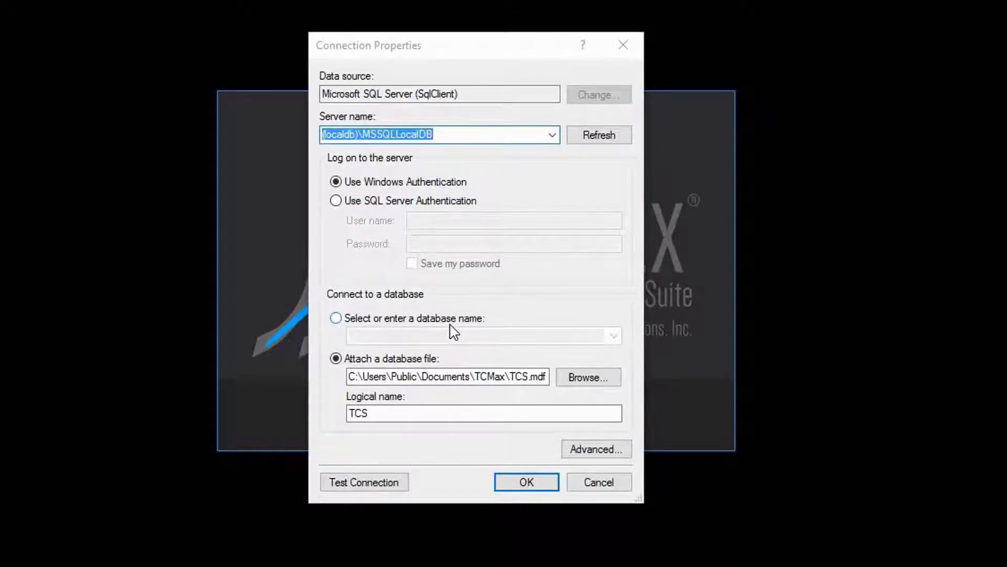
left_click(513, 479)
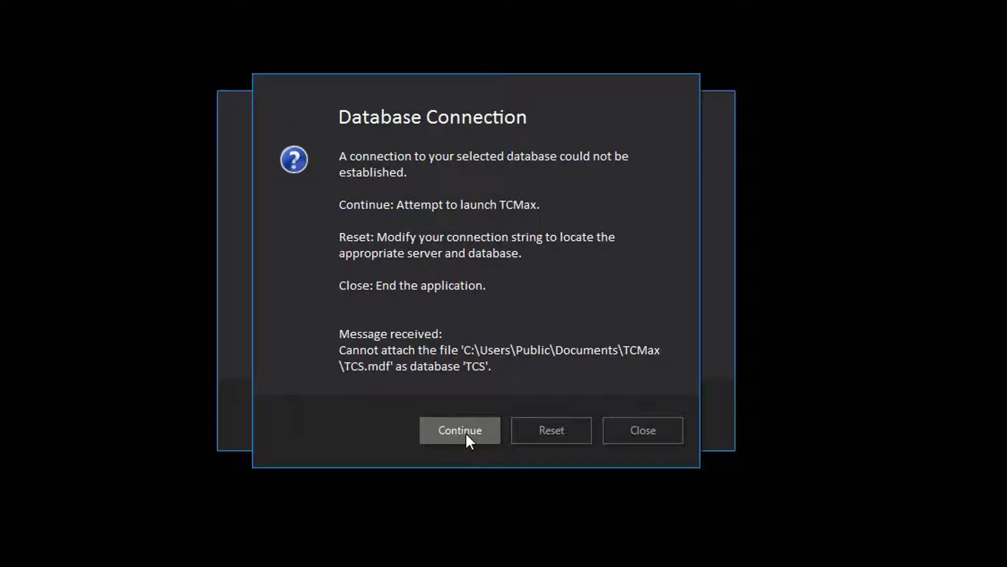
left_click(466, 435)
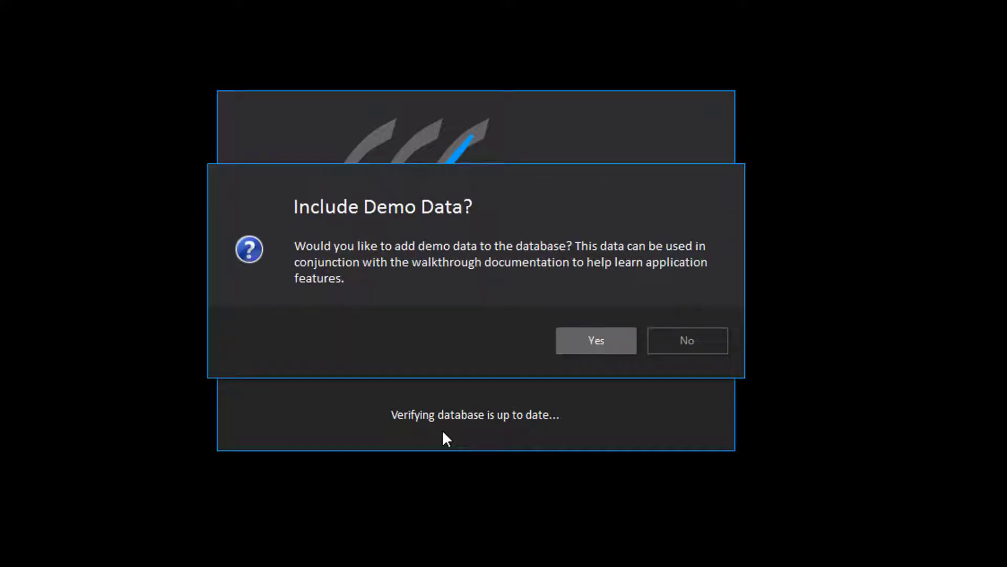
Decline the demo data and choose to license the software now.
left_click(680, 353)
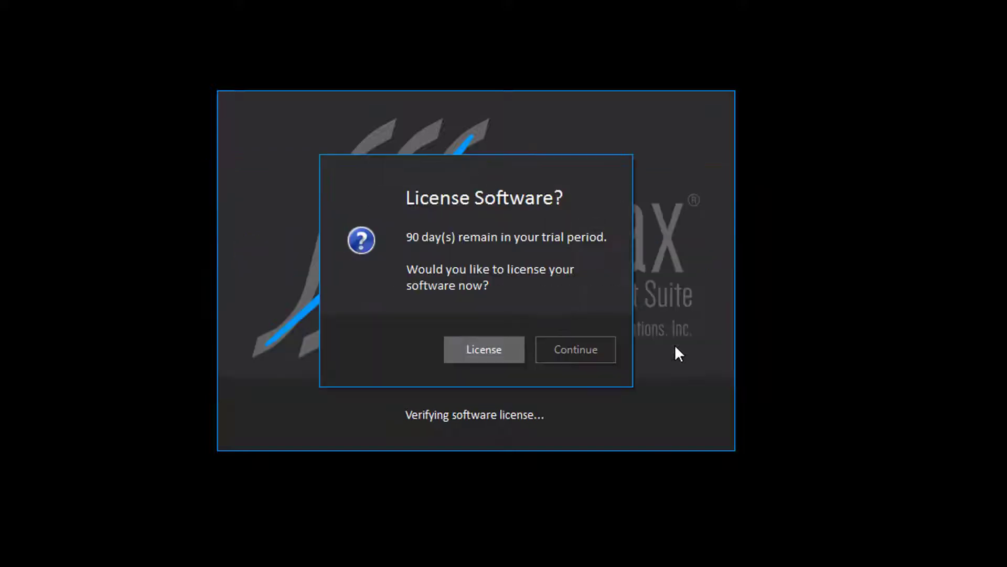
left_click(494, 354)
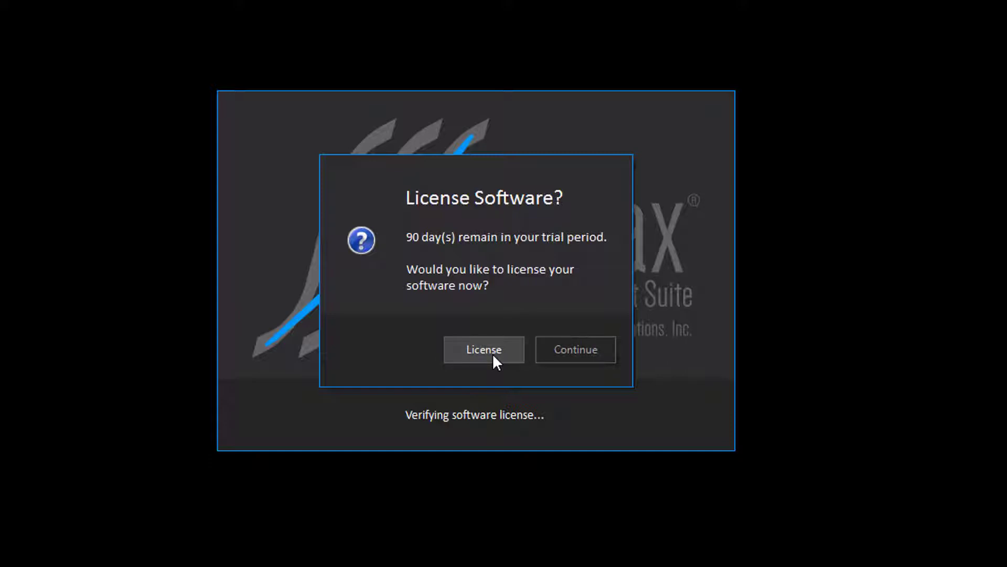
left_click(493, 353)
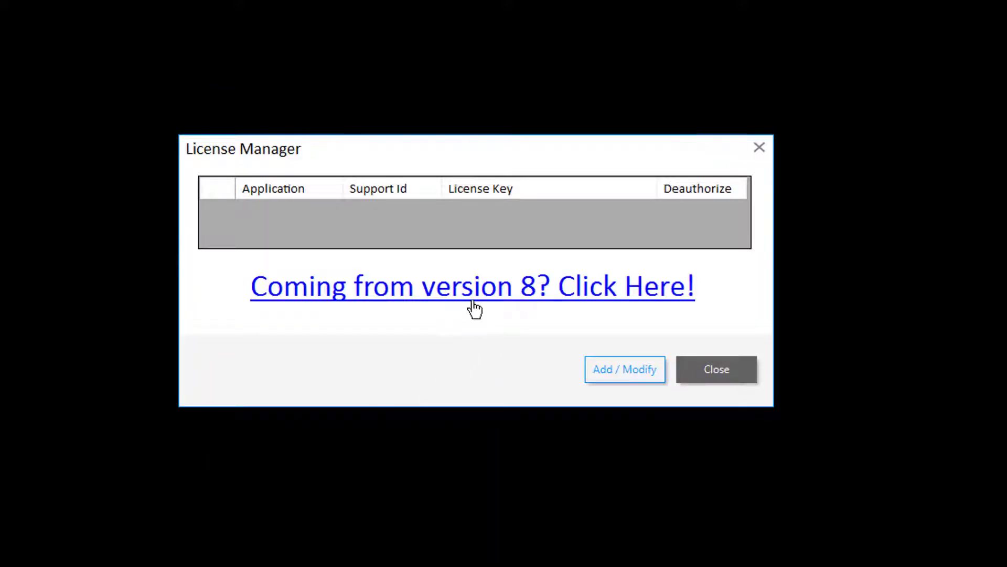
Review the version 8 upgrade licensing help, then bring up the Add / Modify license form.
left_click(475, 309)
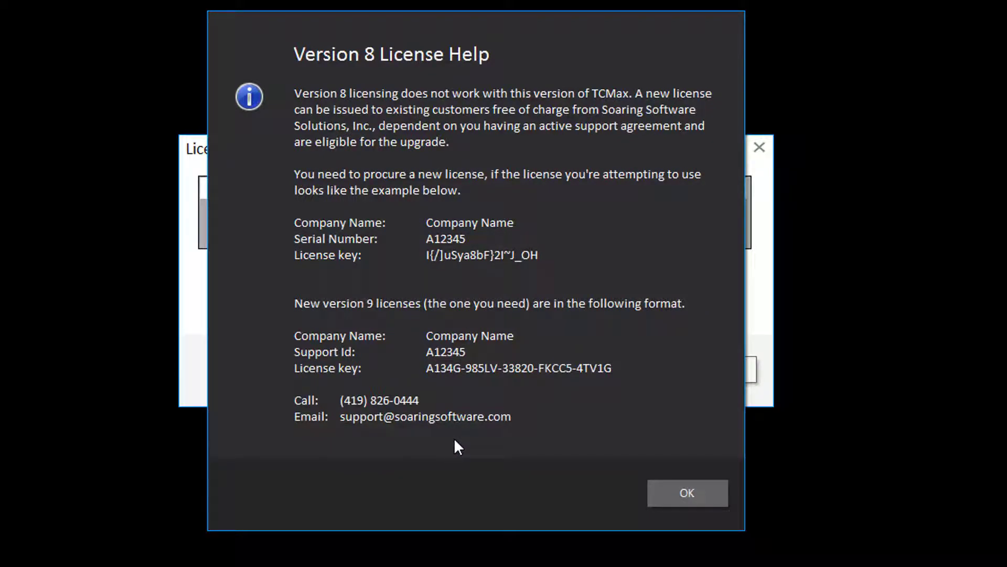
left_click(673, 490)
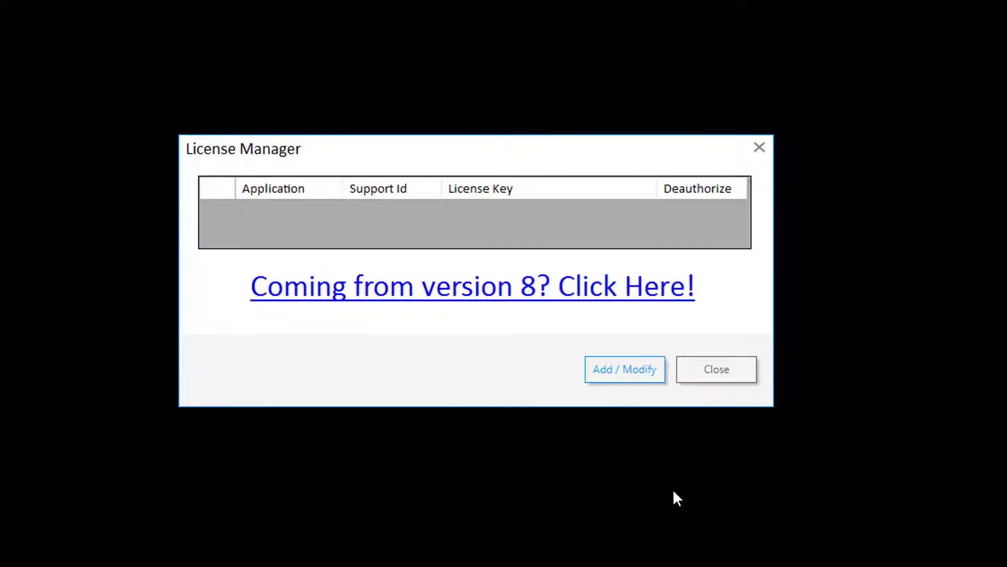
left_click(627, 380)
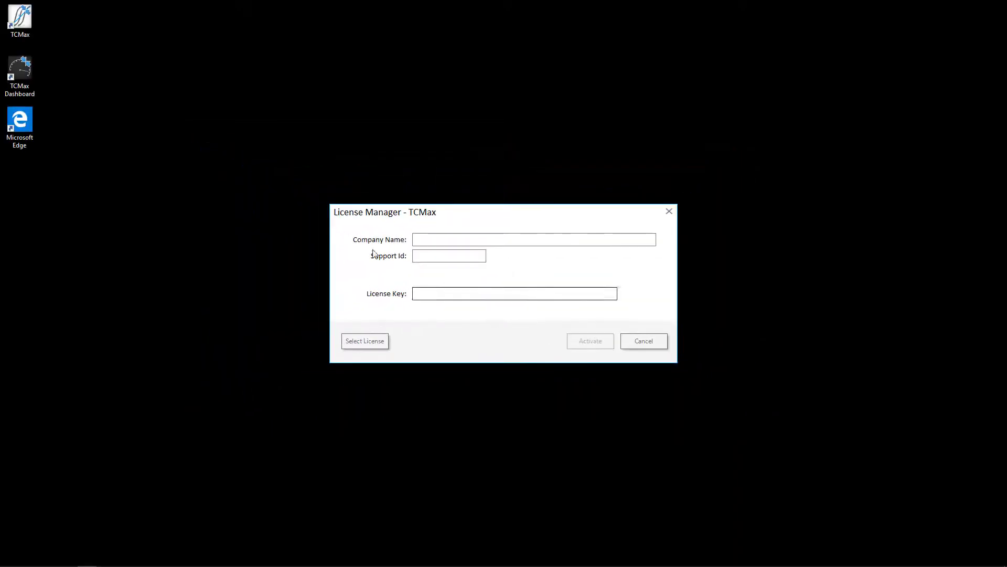
Open soaringsoftware.com in Edge and start creating a new account from the sign-in page.
double_click(28, 130)
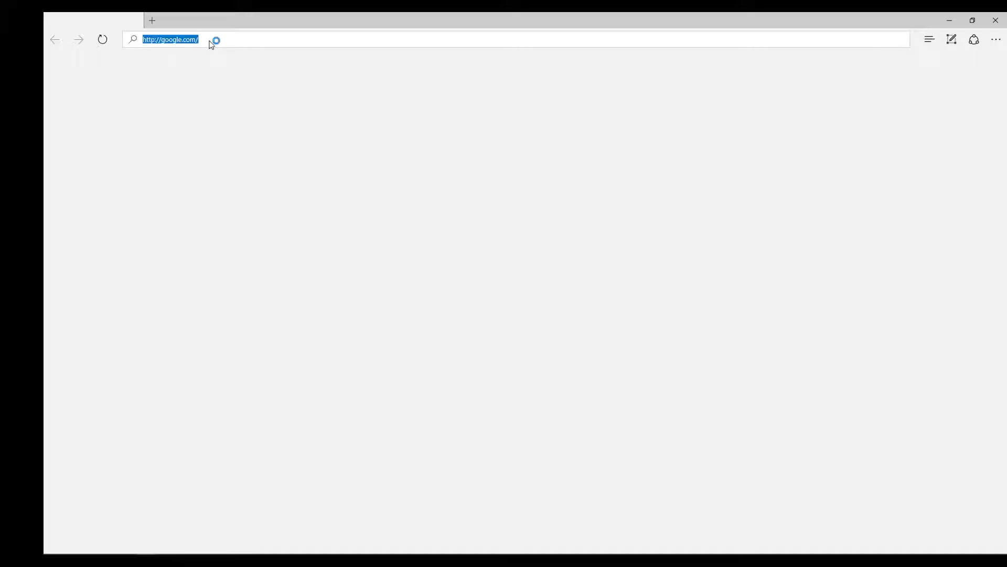
type("soaringsoftware")
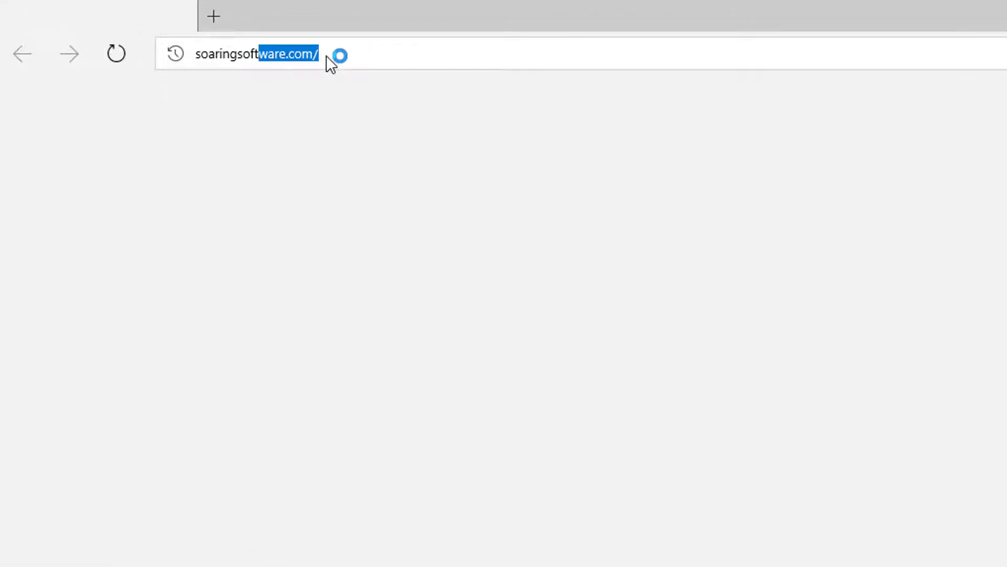
key("Return")
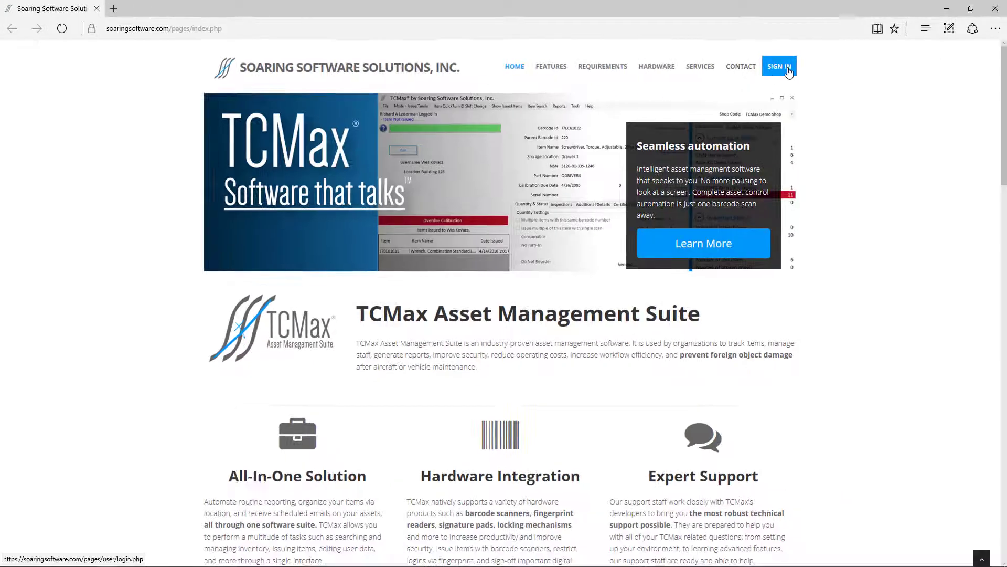
left_click(947, 84)
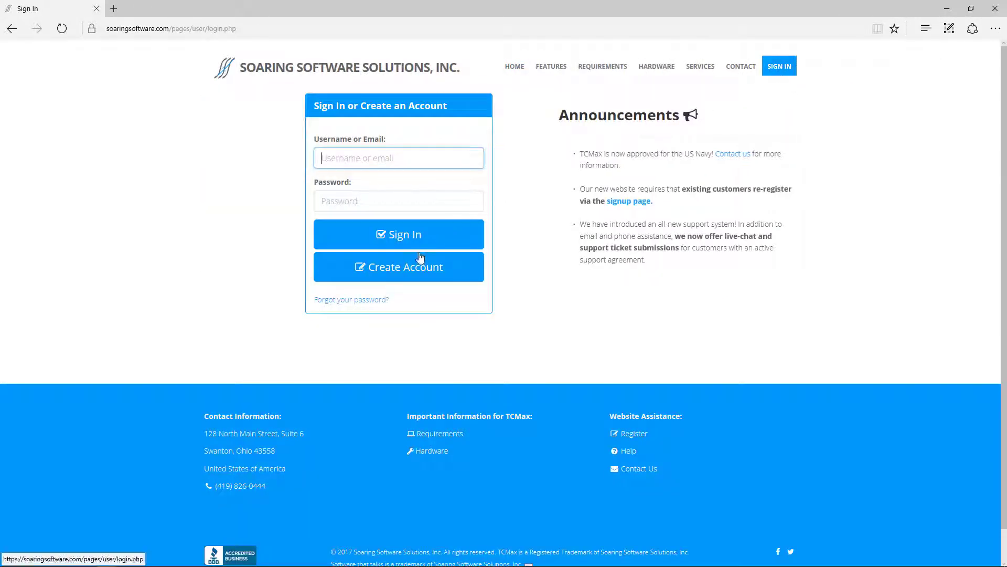
left_click(407, 266)
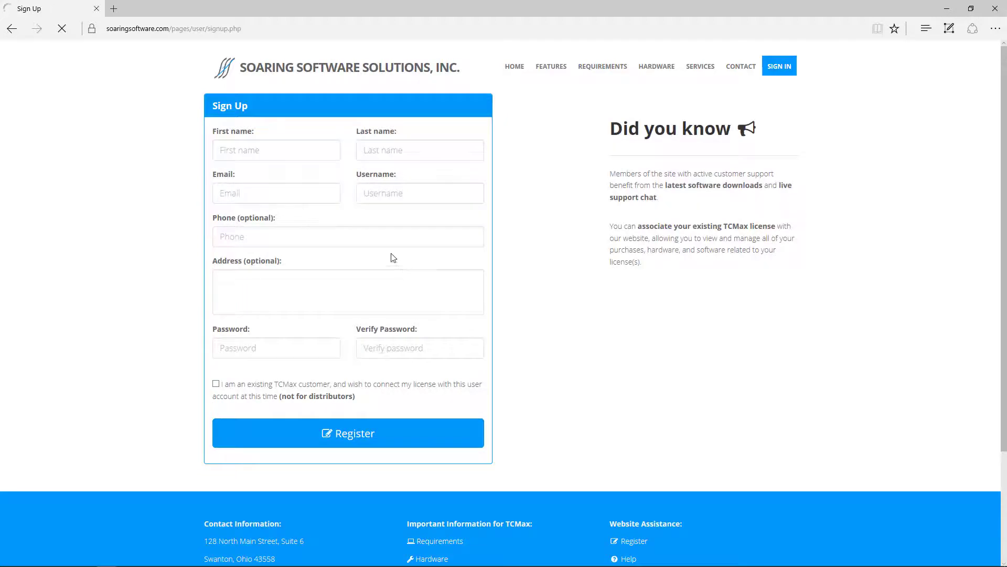
Enter the person's first and last name, e-mail address, username and phone number.
left_click(299, 148)
key("Tab")
key("Tab")
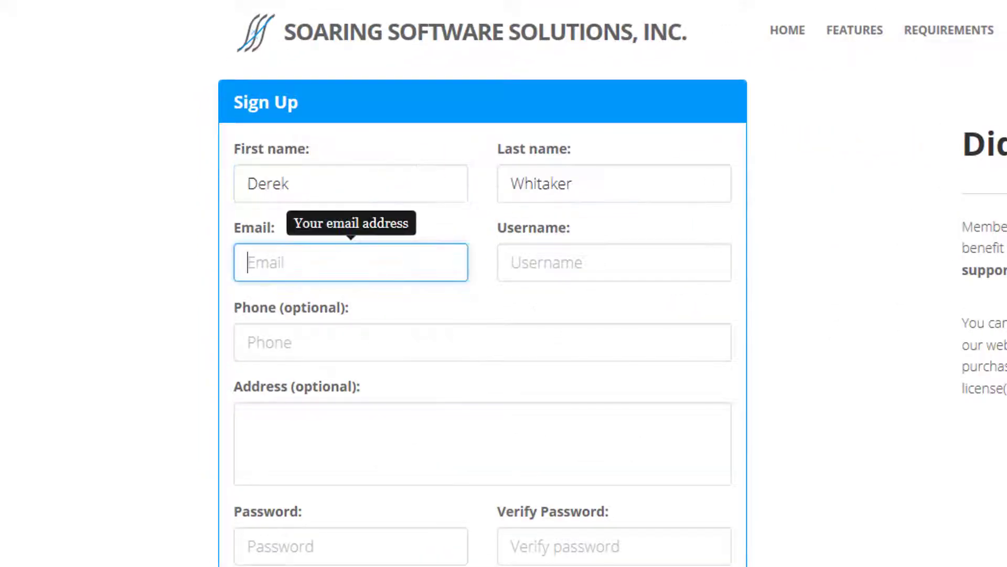
key("Tab")
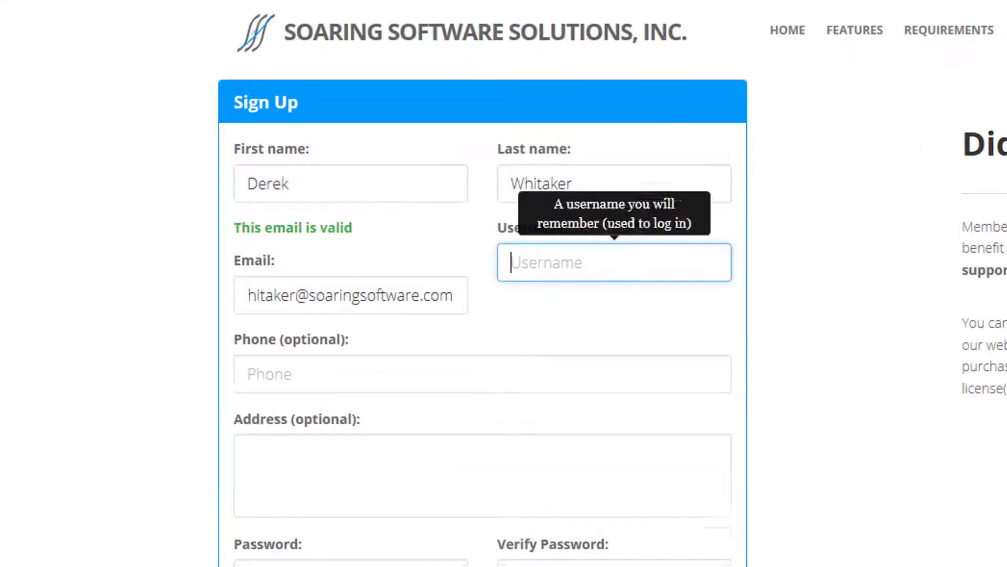
key("Tab")
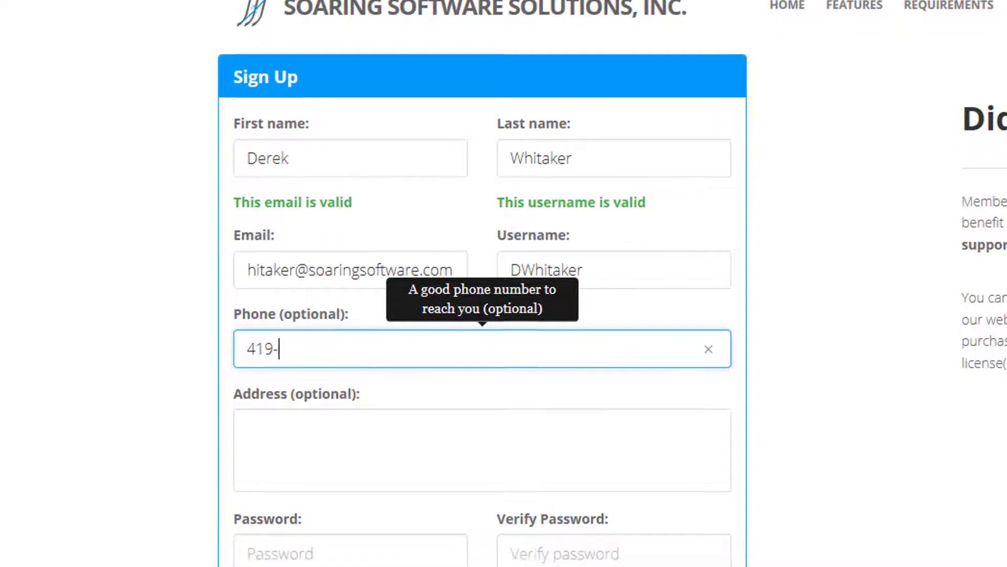
key("Tab")
Enter the two-line postal address and the password twice, and tick existing TCMax customer.
key("Return")
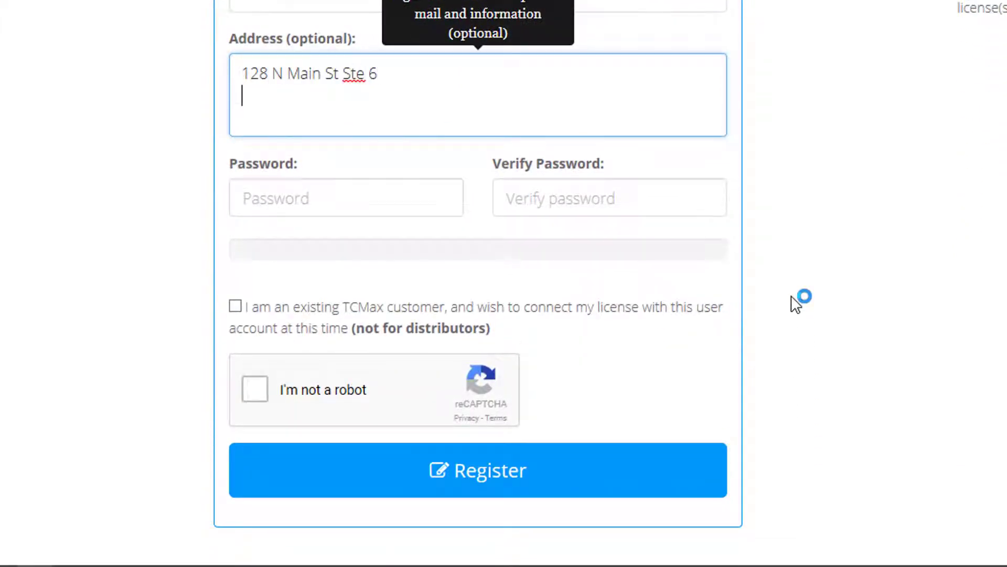
key("Tab")
type("******")
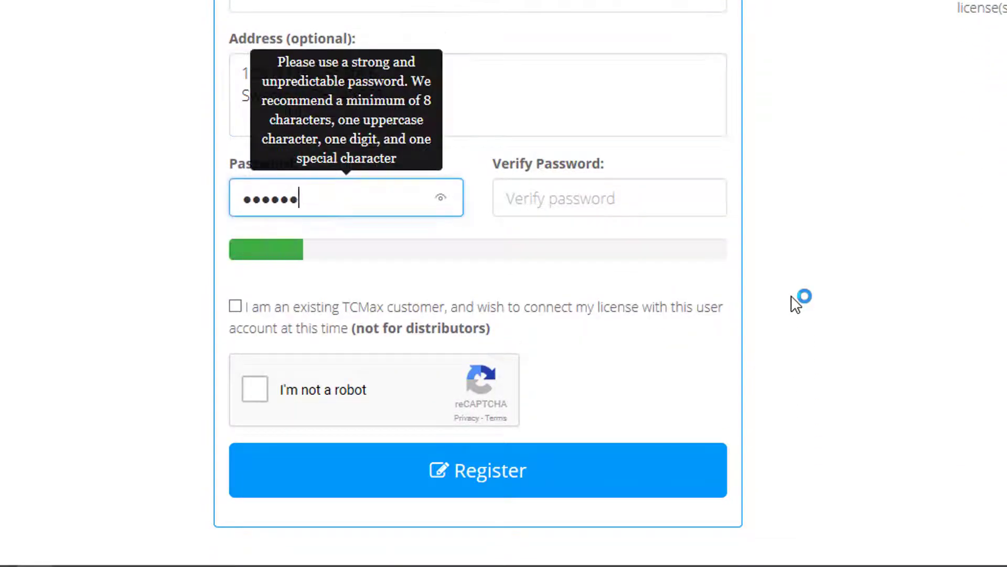
type("*")
key("Tab")
type("*******")
key("Tab")
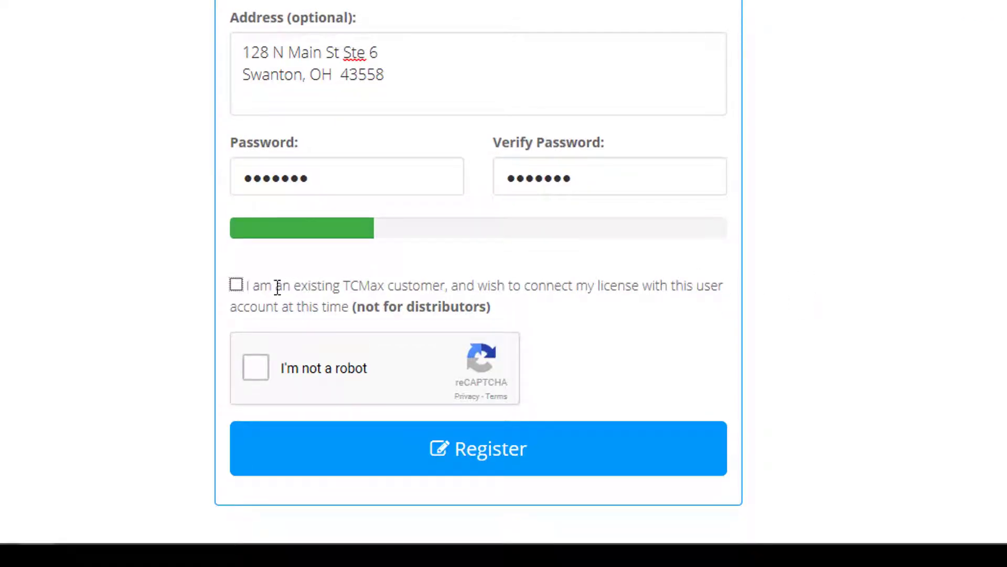
left_click(236, 285)
Enter licensee company 'Demo Video' and the account's support ID.
scroll(262, 323, "down", 3)
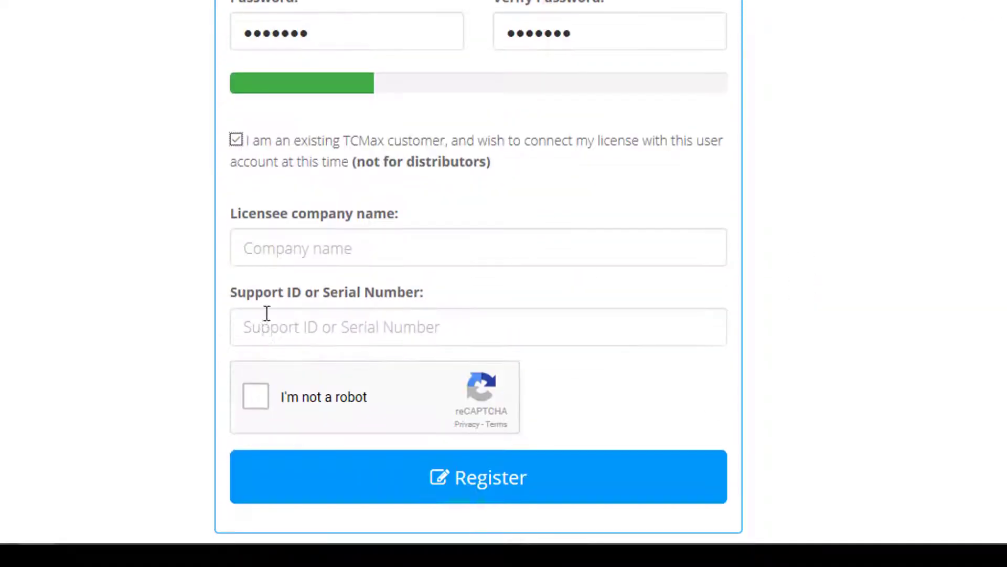
left_click(298, 258)
type("De")
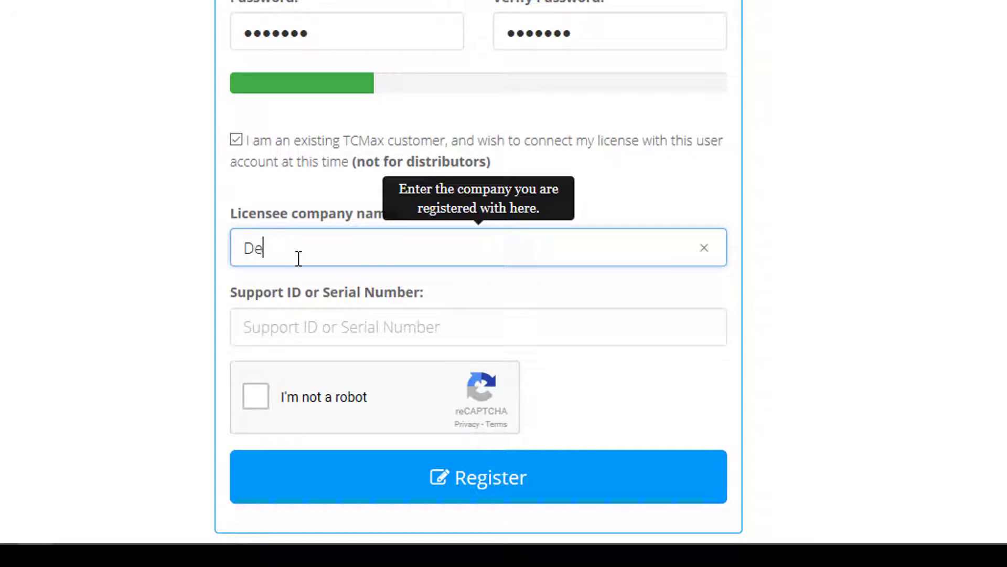
type("mo Video")
key("Tab")
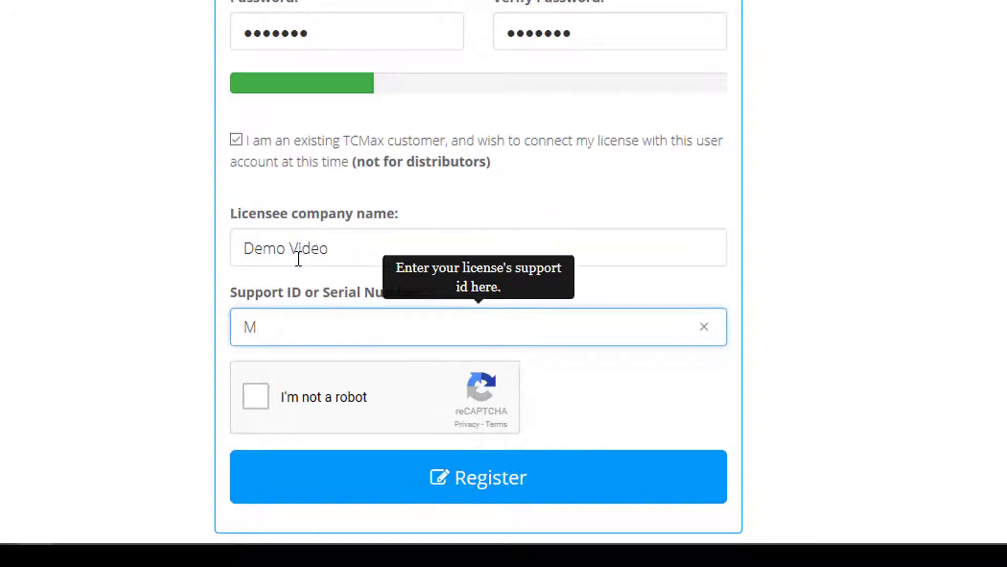
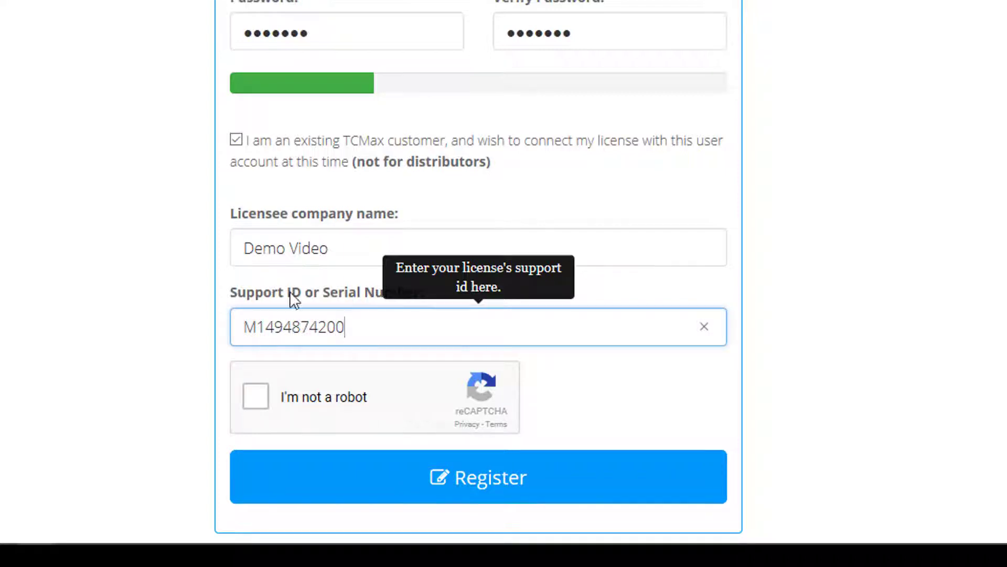
left_click(255, 396)
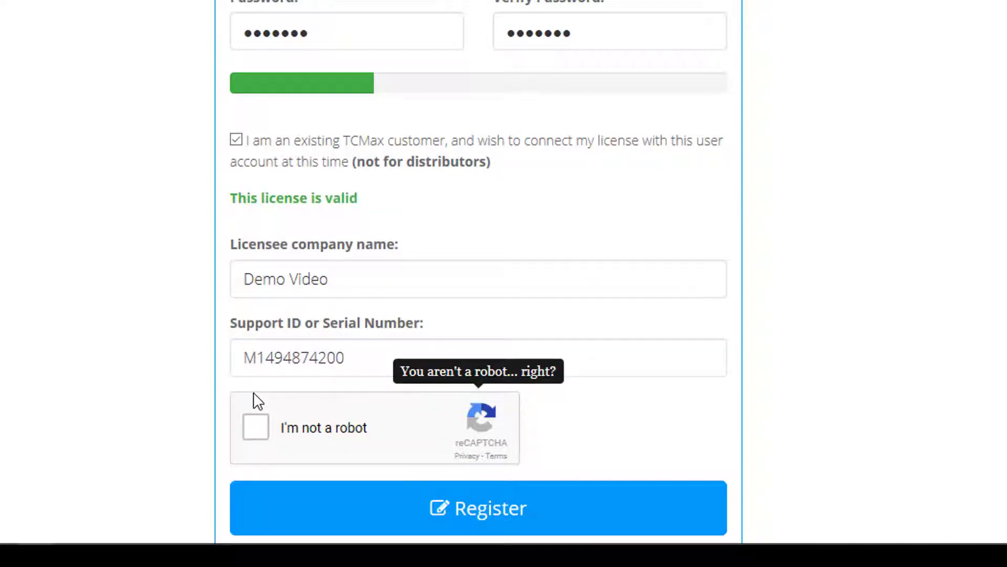
Solve the reCAPTCHA street-sign challenge and submit the account registration.
left_click(256, 427)
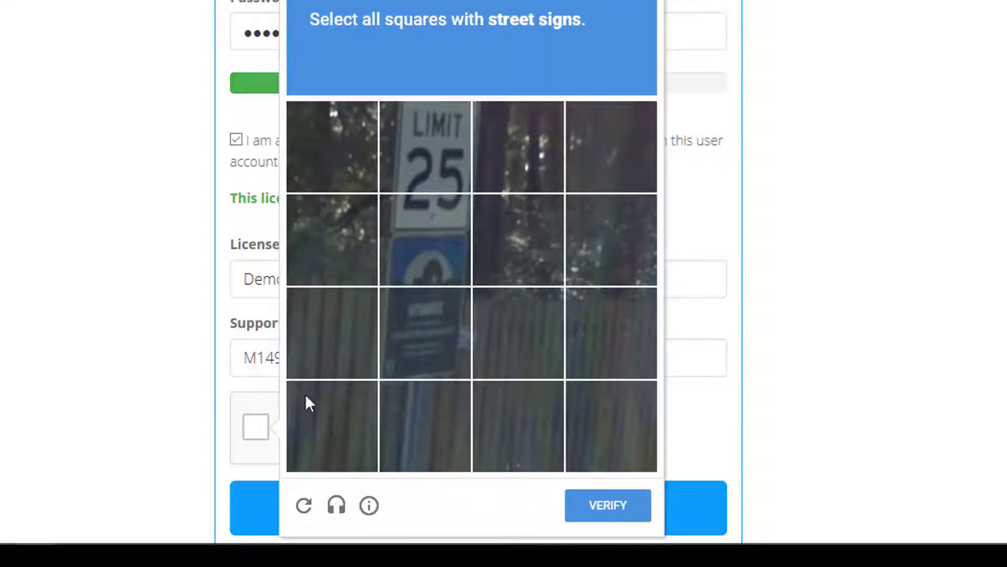
left_click(432, 178)
left_click(431, 247)
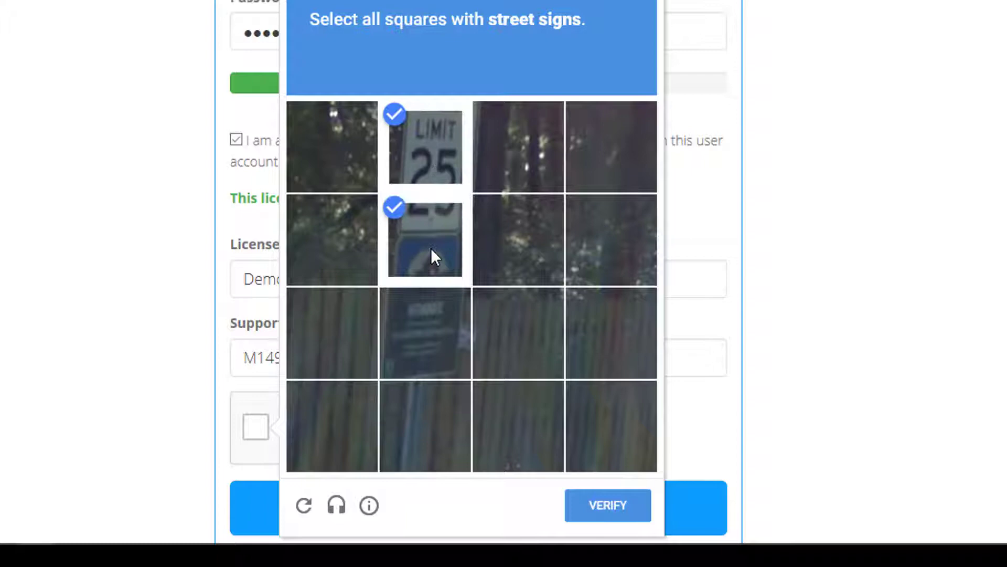
left_click(417, 310)
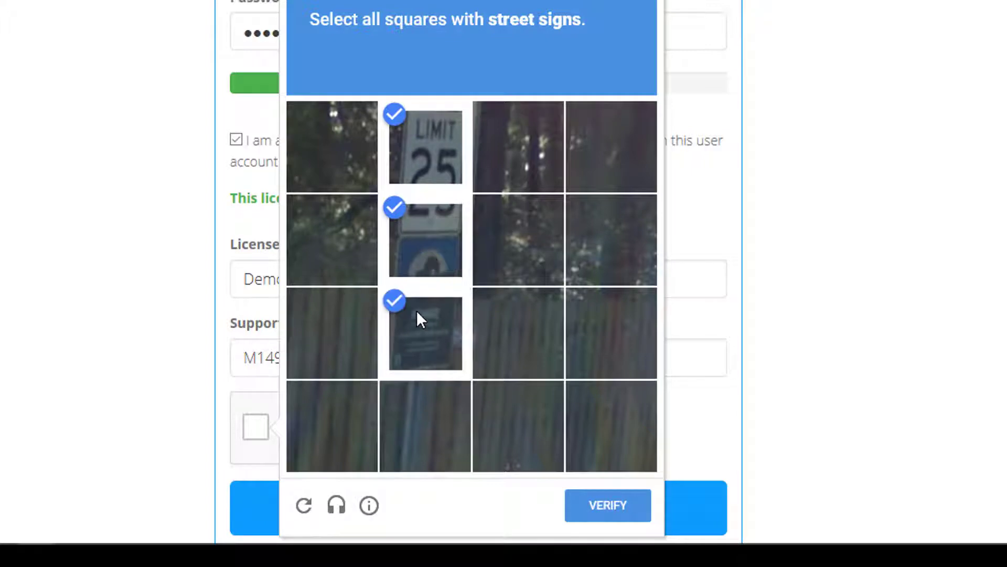
left_click(610, 505)
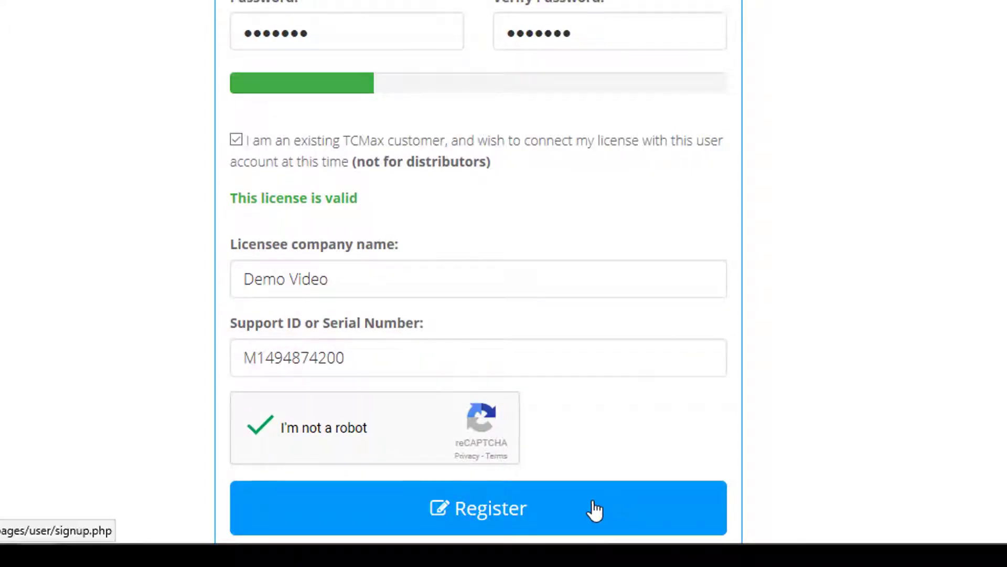
scroll(595, 509, "down", 3)
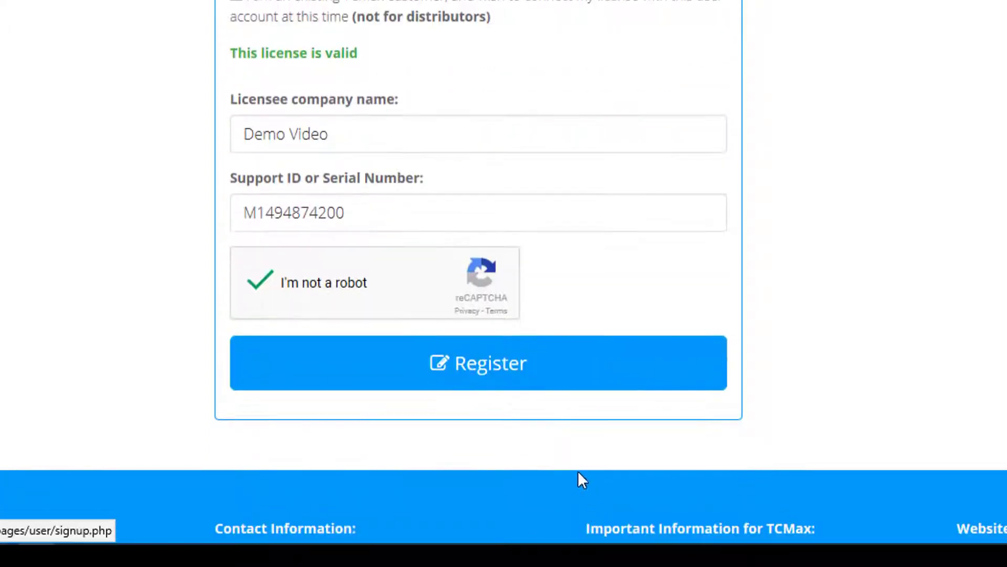
left_click(558, 382)
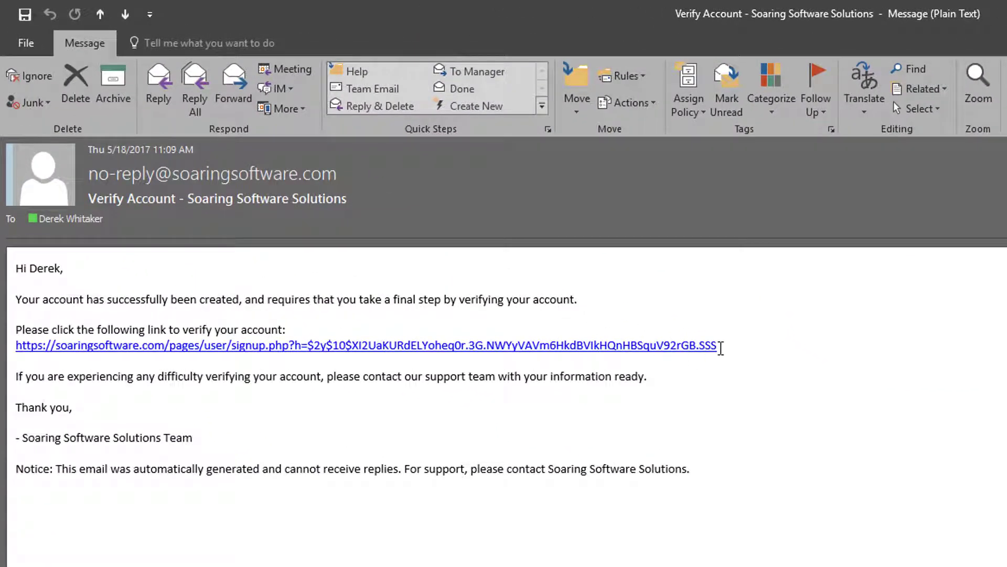
Copy the verification link from the Verify Account e-mail and return to Edge.
left_click_drag(722, 351, 20, 351)
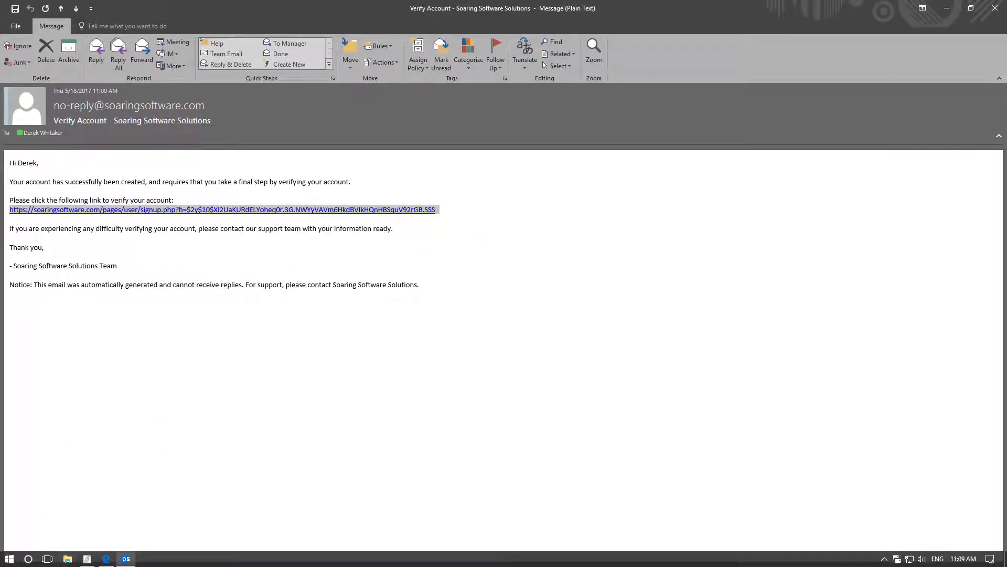
left_click(107, 558)
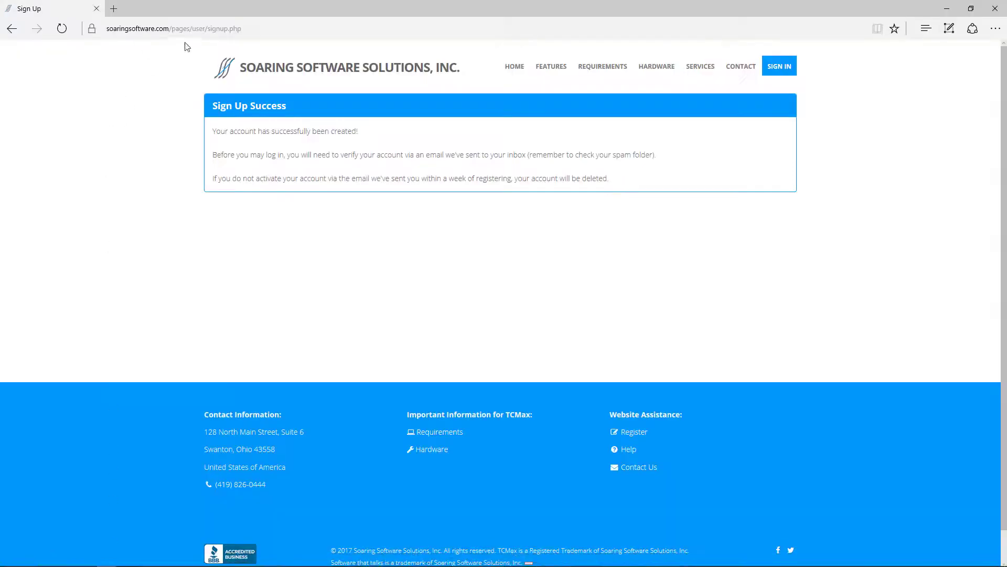
Open the pasted verification link to verify the account and go to the login page.
left_click(264, 28)
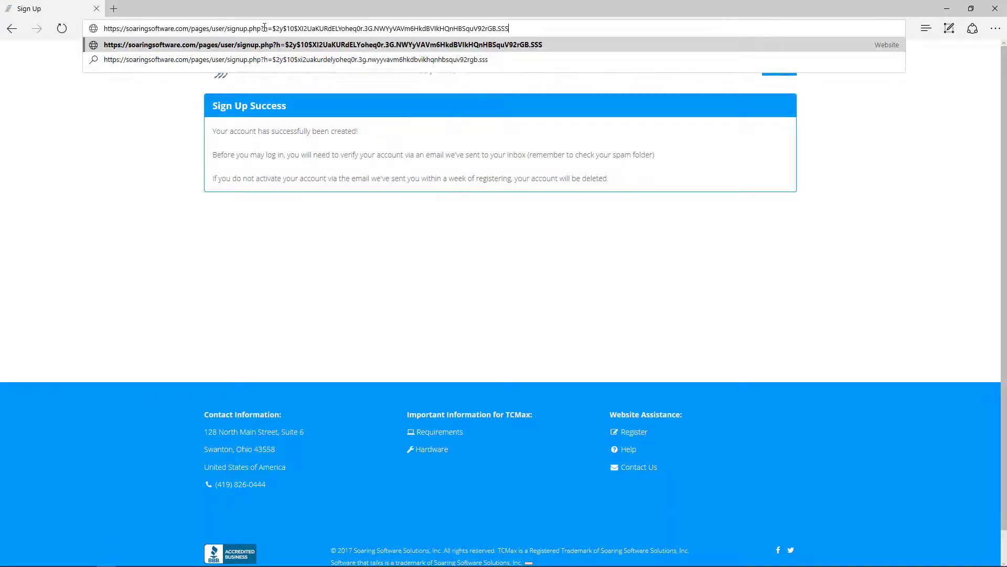
key("Return")
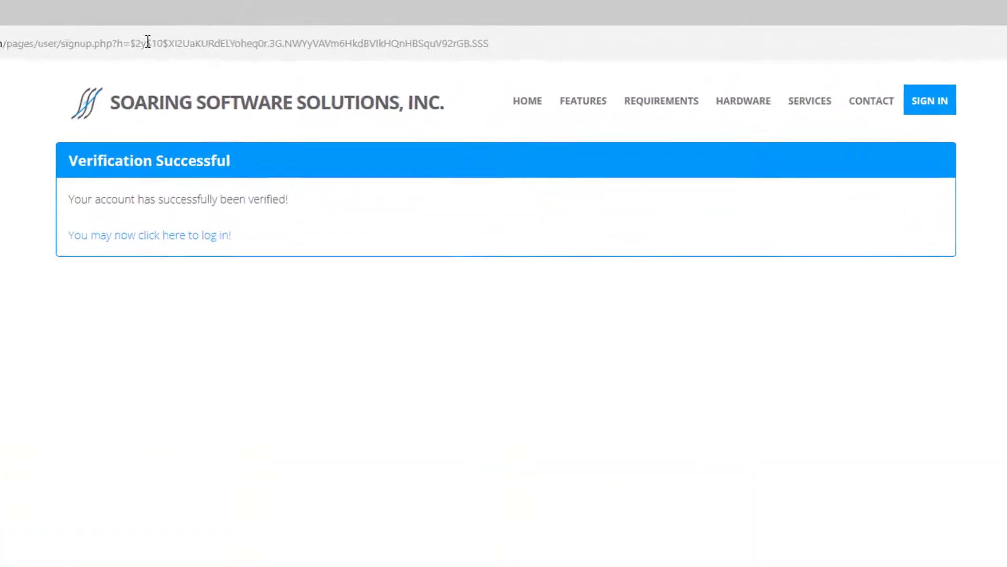
left_click(135, 238)
Sign in with the account's username and password and copy the company name from Licensing Information.
left_click(227, 242)
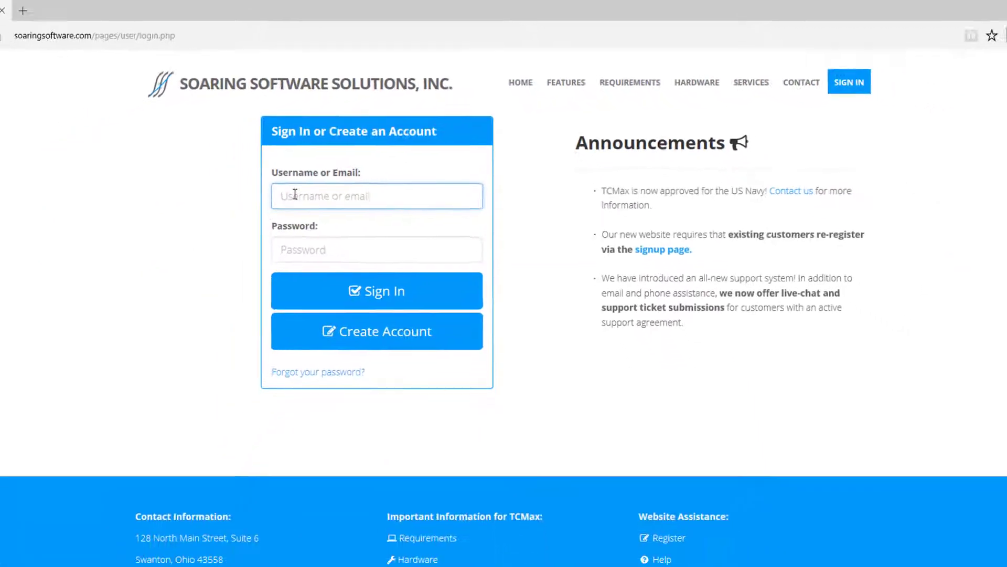
key("Tab")
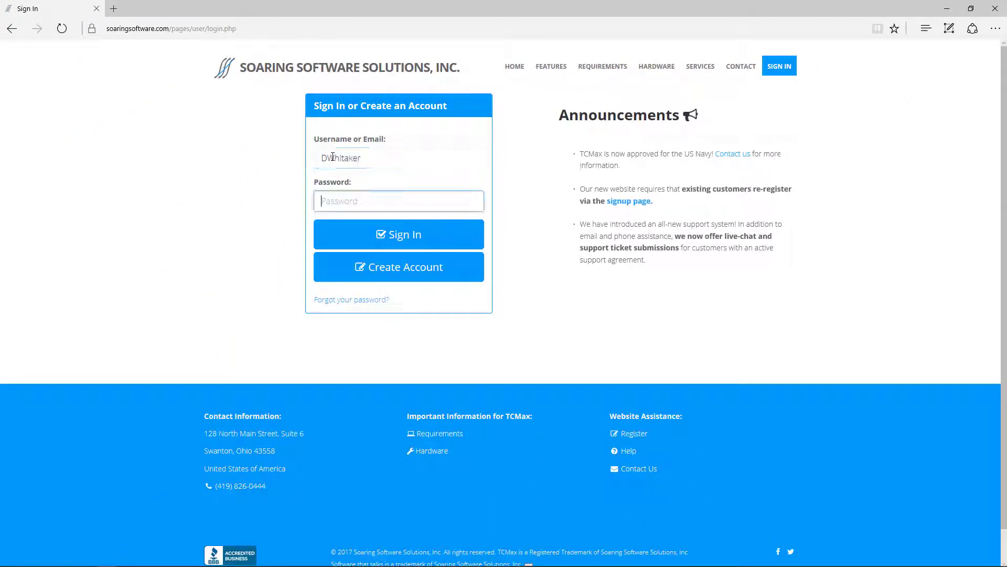
type("•••••••")
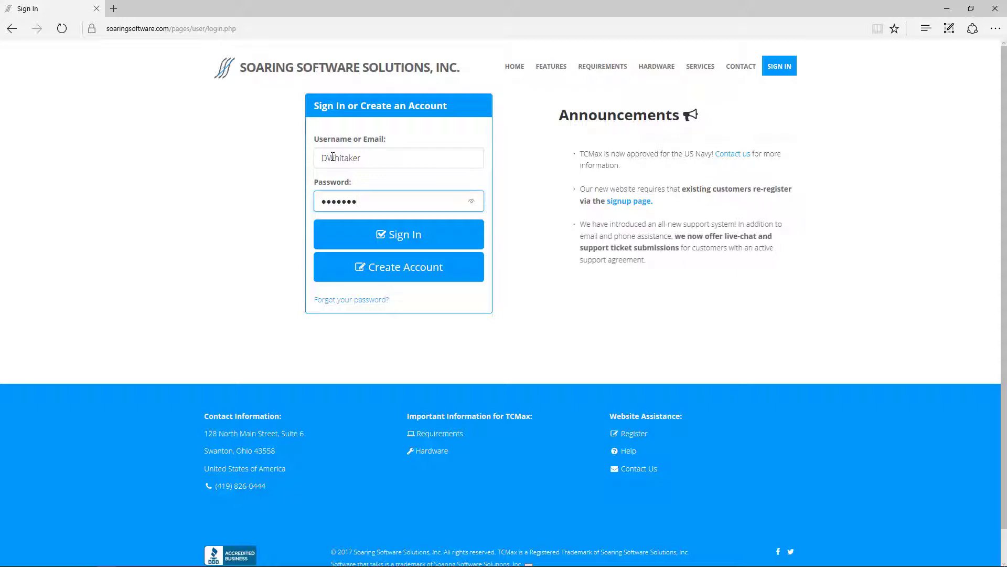
key("Return")
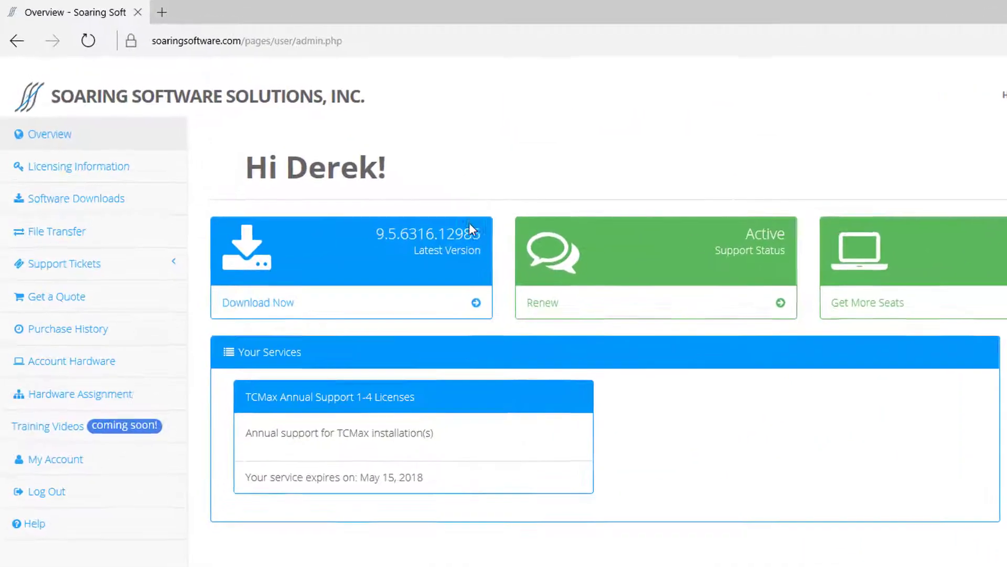
left_click(135, 173)
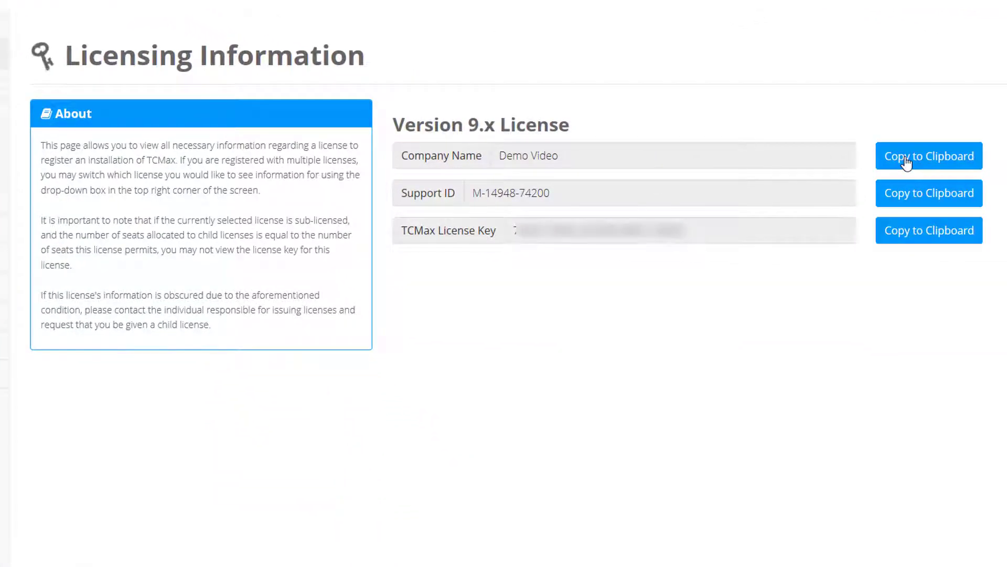
left_click(892, 159)
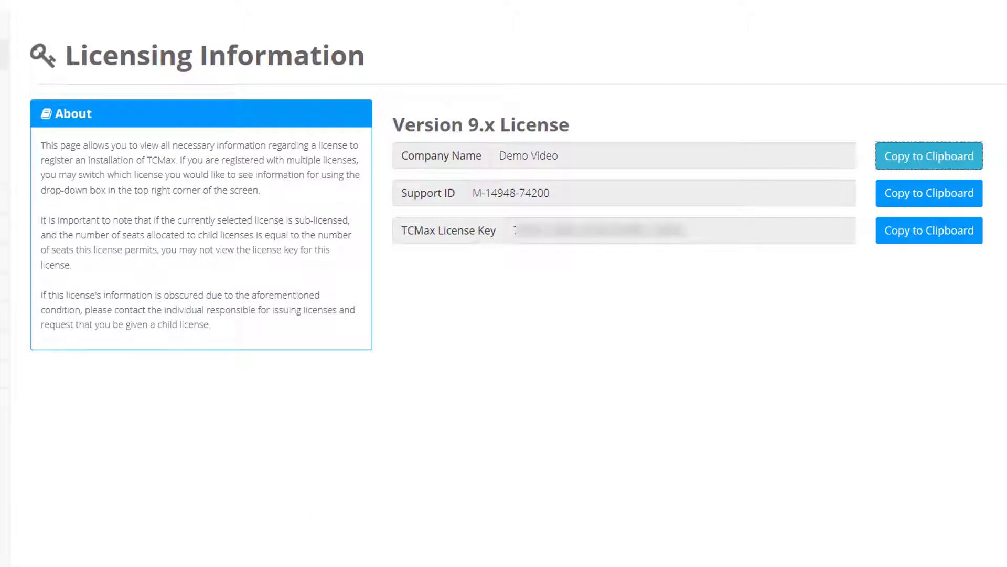
Paste the company name, support ID and license key into License Manager and activate the license.
left_click(465, 210)
key("ctrl+v")
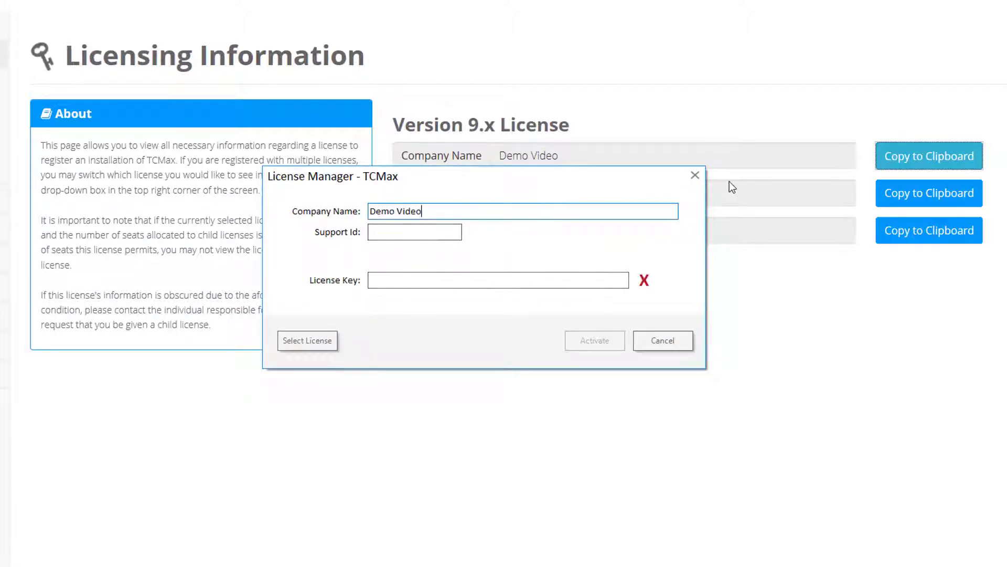
left_click(895, 192)
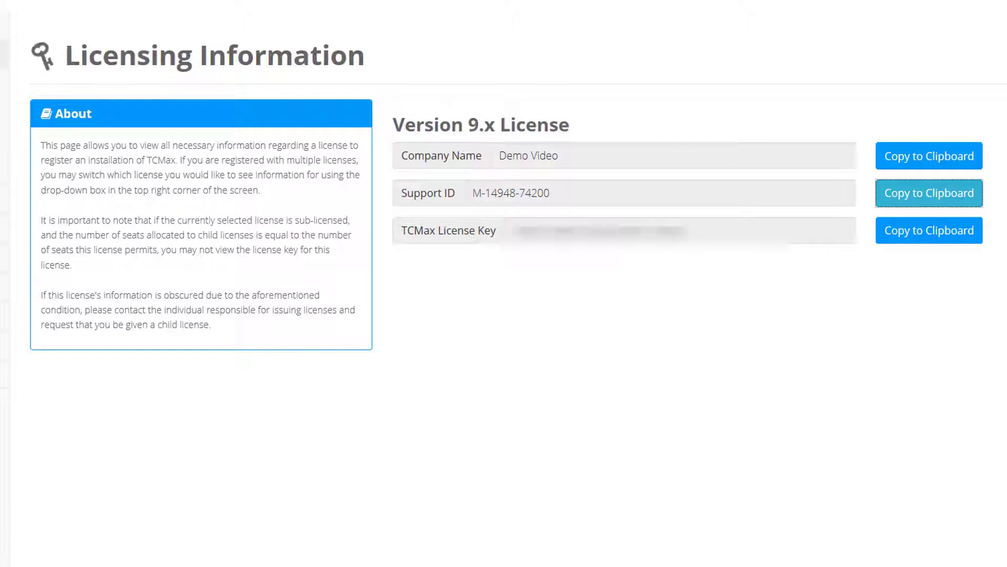
key("alt+Tab")
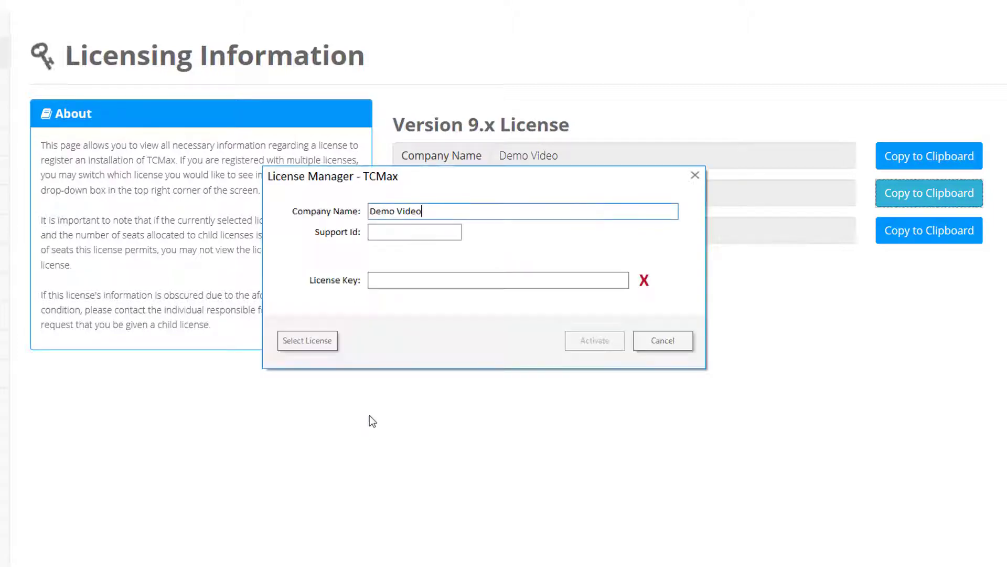
left_click(404, 233)
key("ctrl+v")
left_click(887, 232)
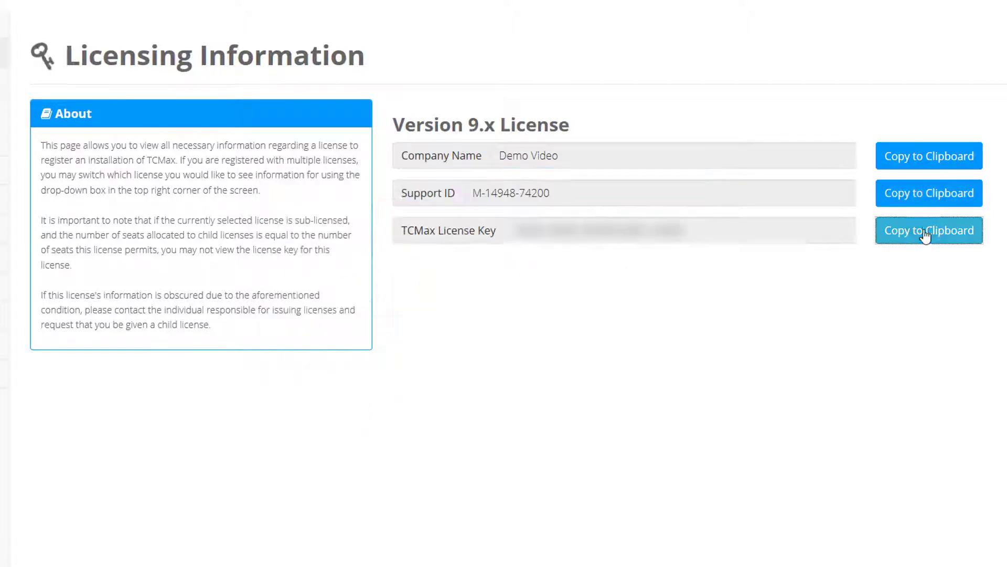
key("alt+Tab")
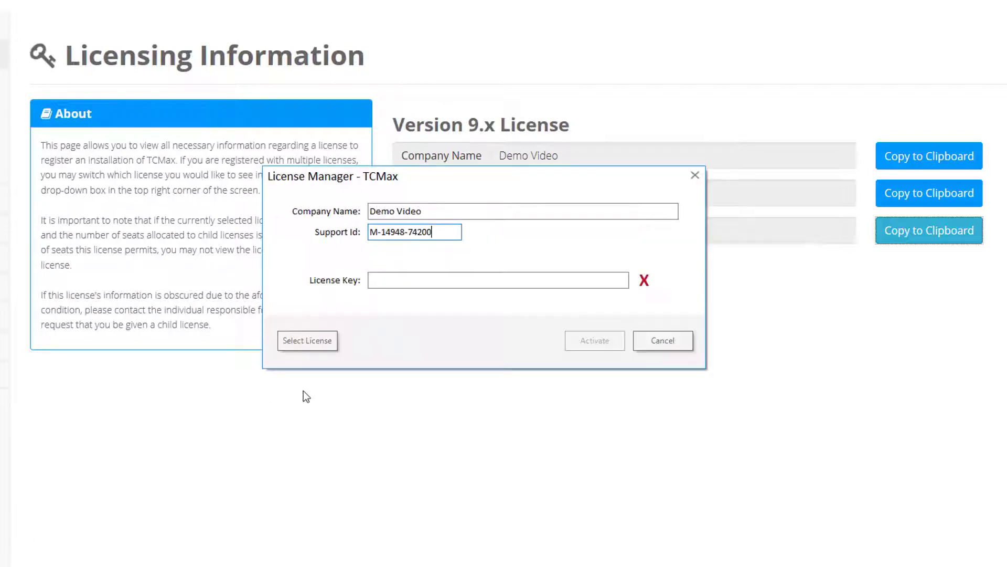
left_click(477, 279)
key("ctrl+v")
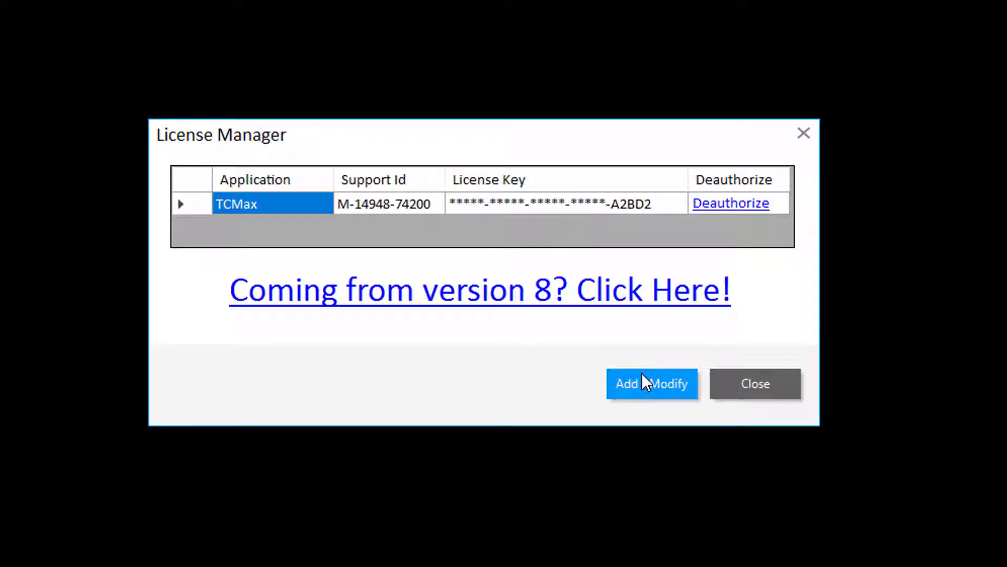
left_click(738, 389)
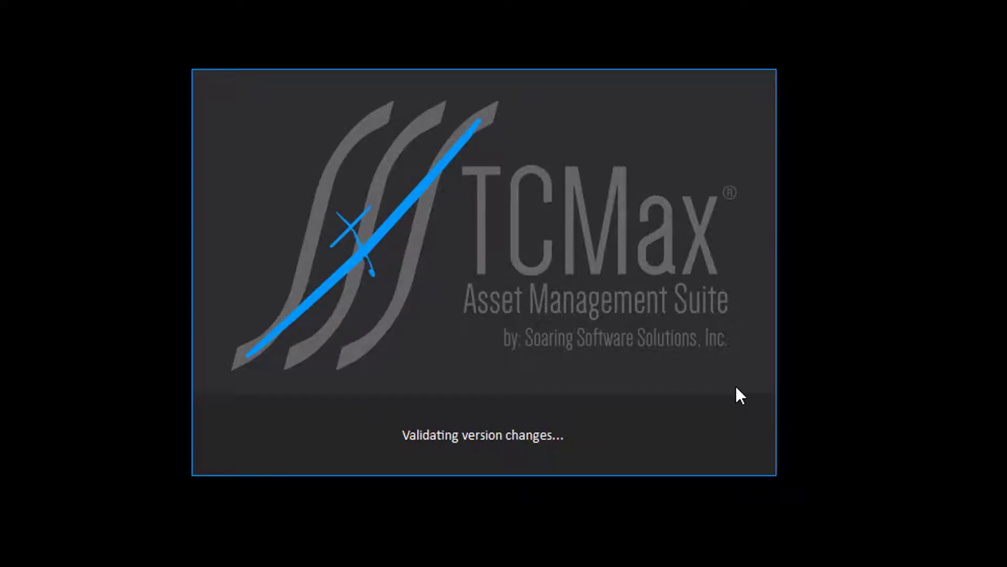
Create the unassigned shop code 'Anything' as primary and save the site settings.
left_click(694, 341)
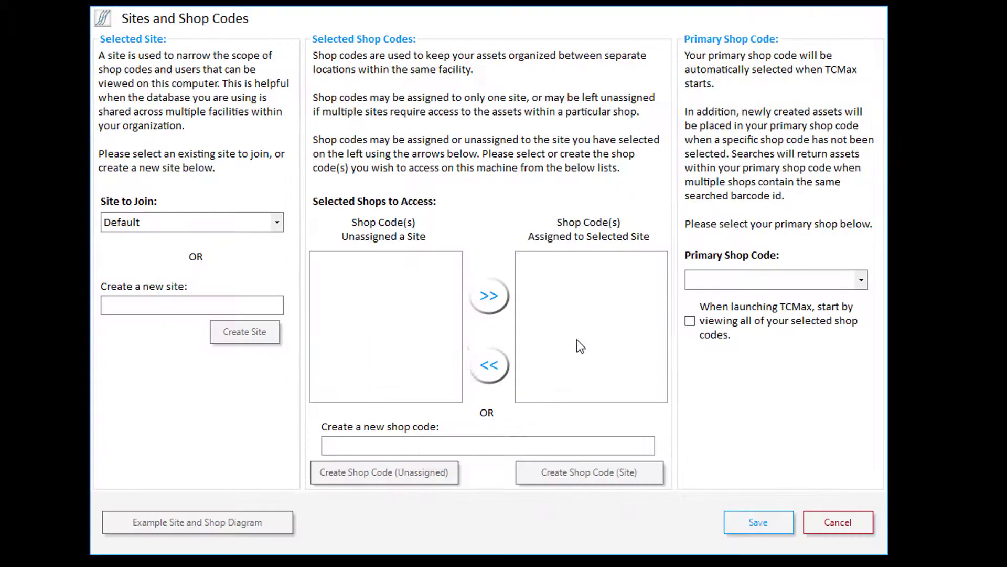
left_click(401, 441)
type("Anything")
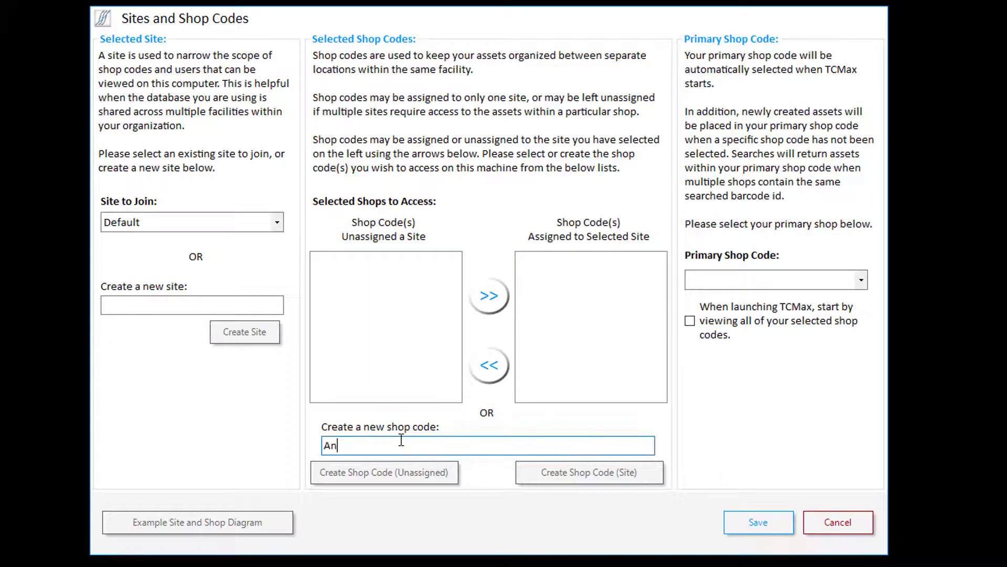
left_click(393, 473)
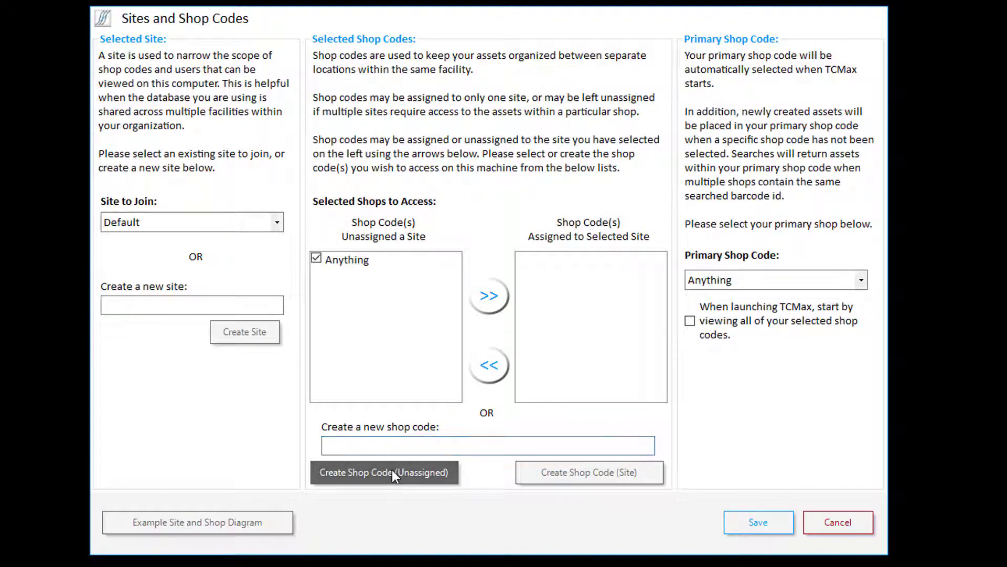
left_click(746, 519)
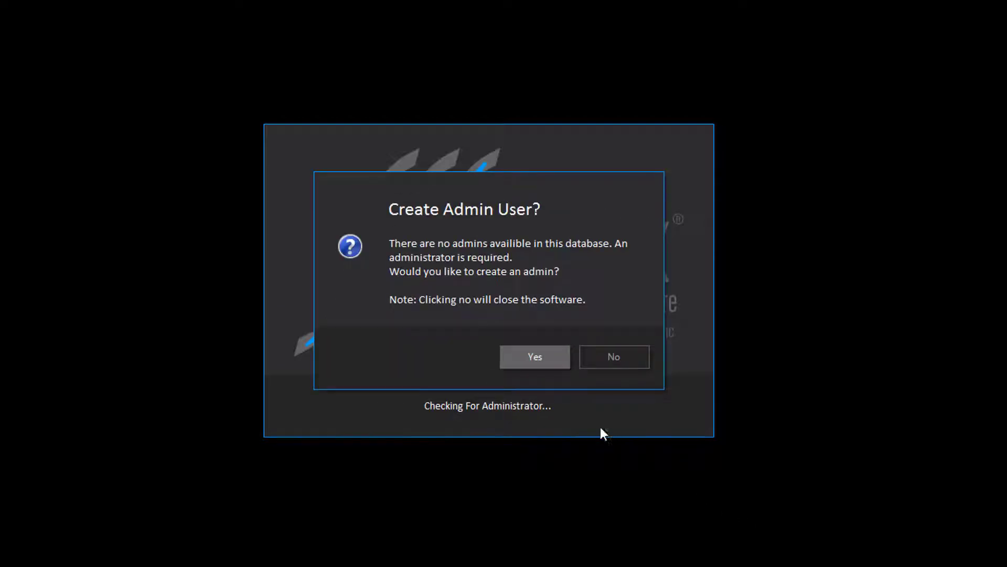
Agree to create an admin user and save the default barcode user ID lengths 2, 5, 16, 18.
left_click(535, 357)
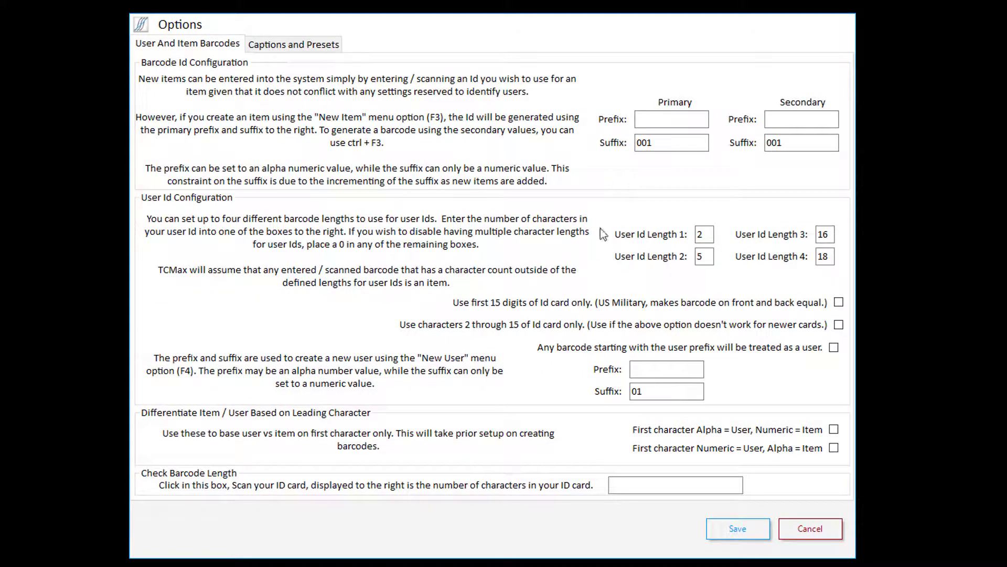
left_click(724, 528)
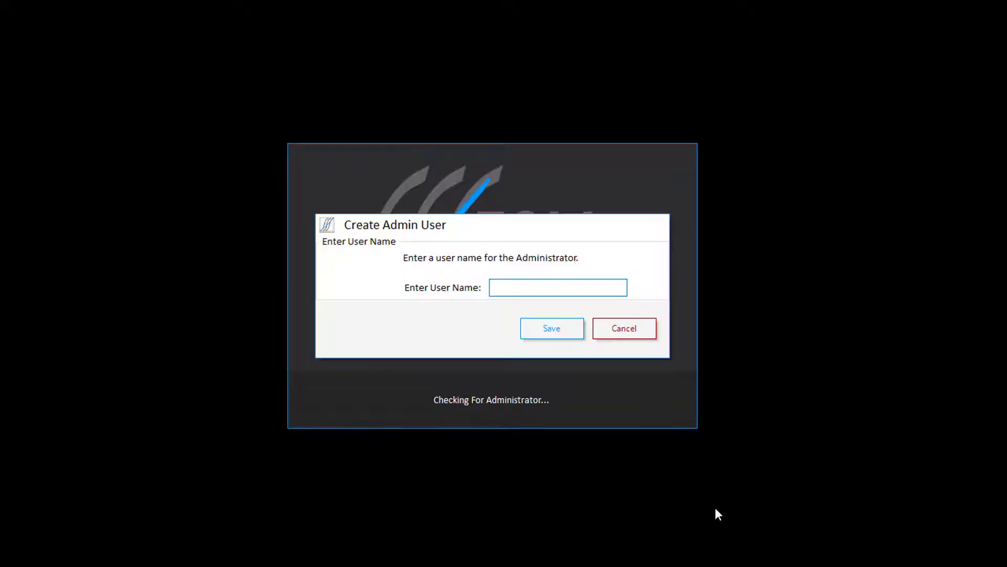
Create the admin user with its user name, user ID and confirmed password.
key("Tab")
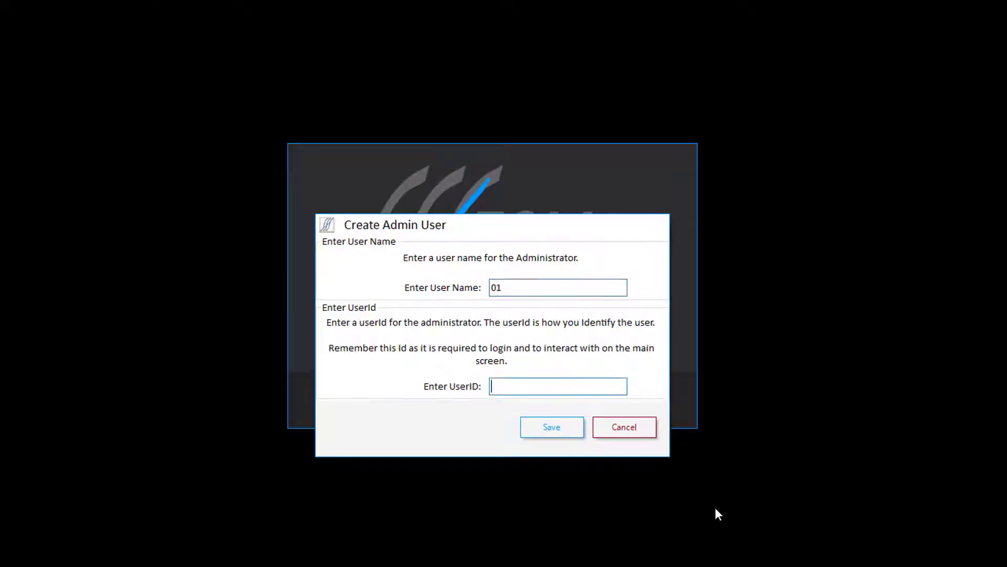
key("Tab")
key("Tab")
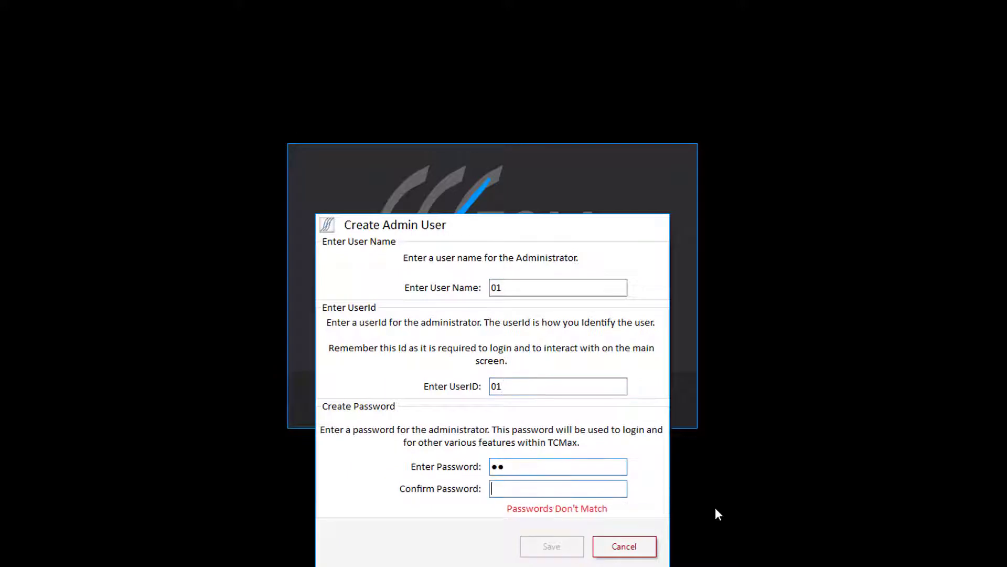
key("Tab")
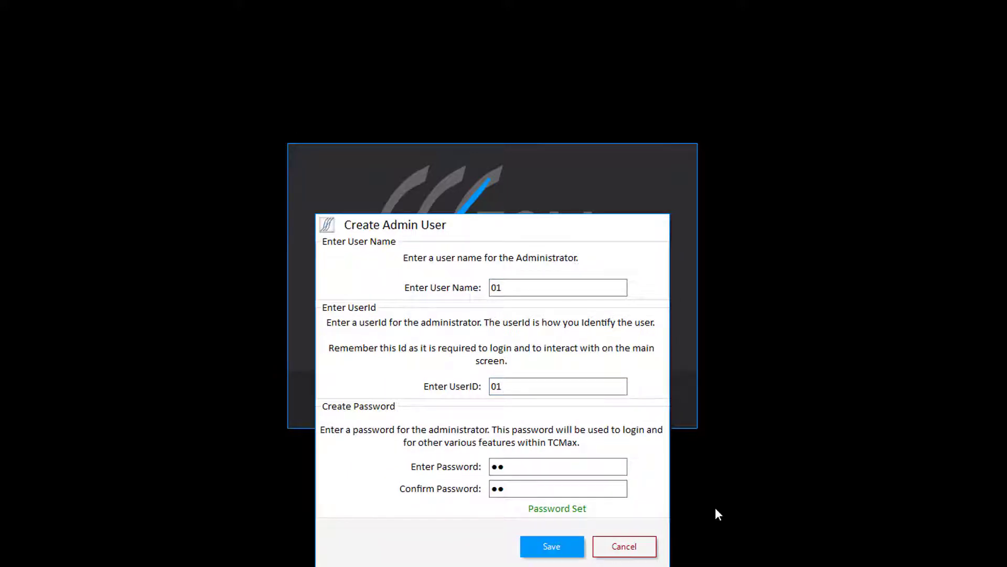
key("Return")
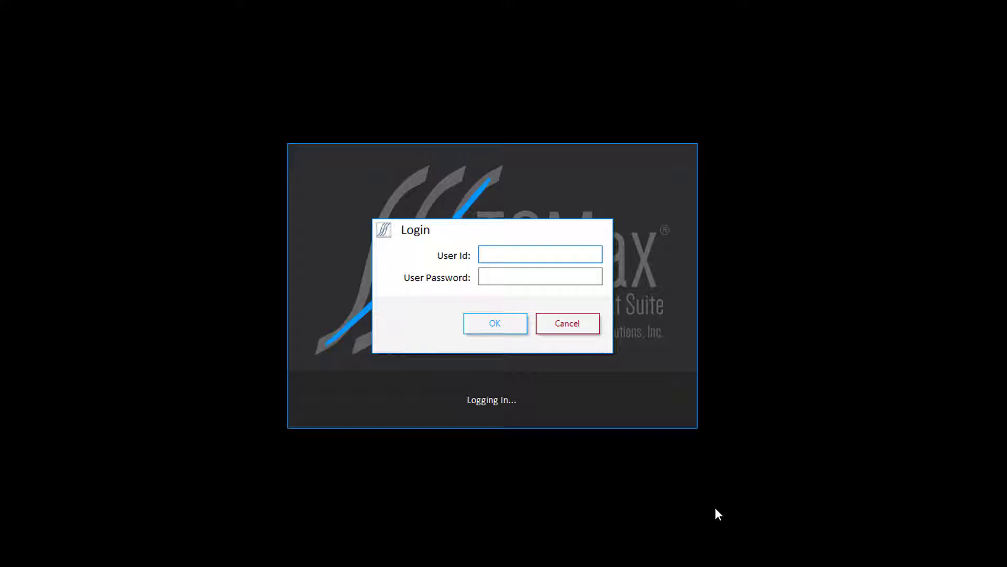
Log in to TCMax with the new admin user ID and password.
key("Tab")
key("Return")
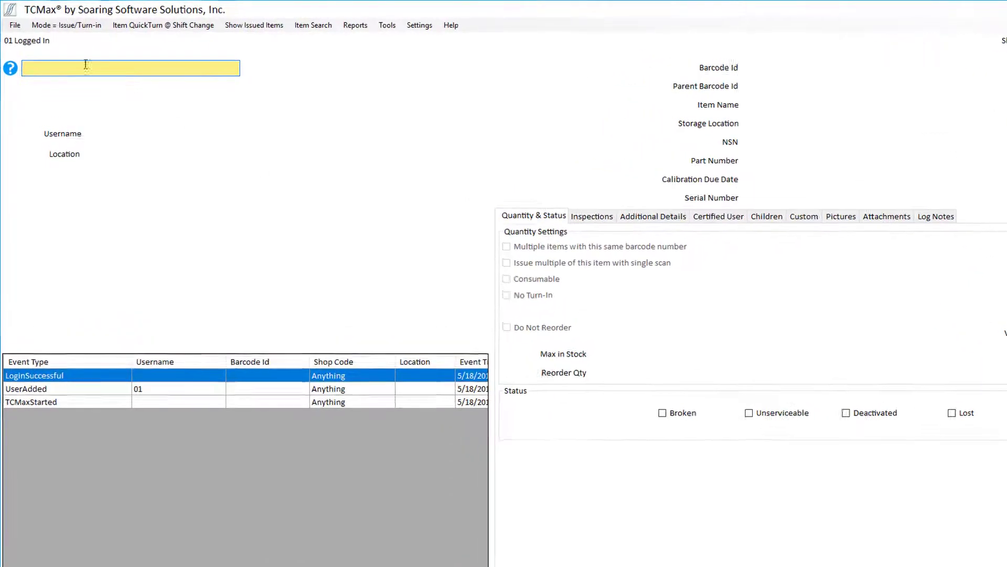
Open Import/Export from the File menu and log in with the user ID and password.
left_click(14, 22)
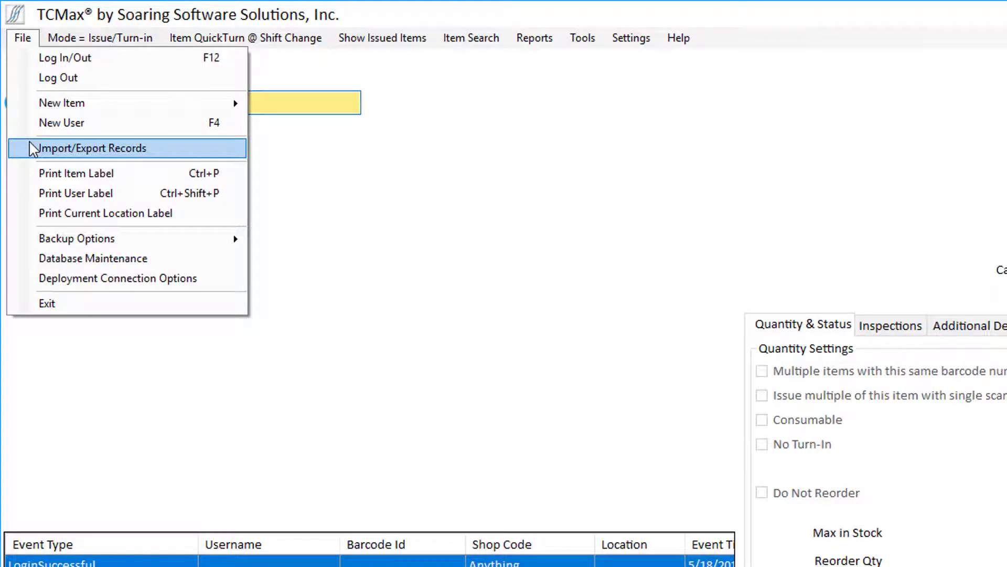
left_click(33, 149)
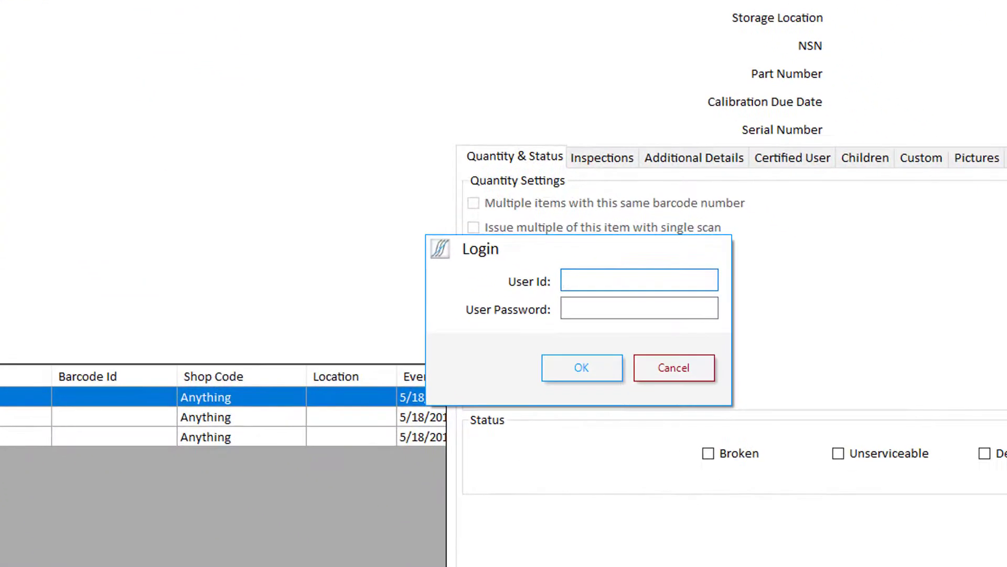
key("Tab")
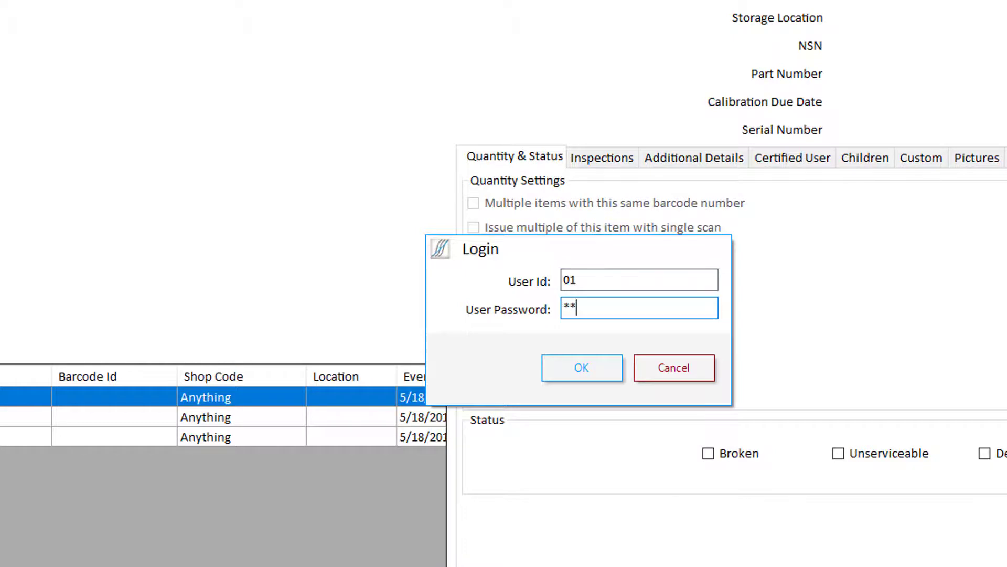
key("Return")
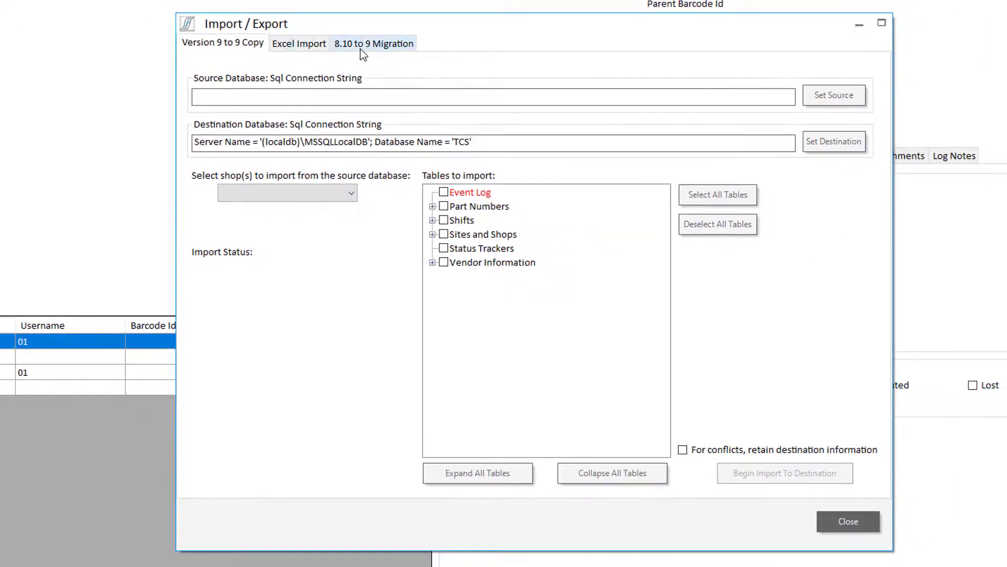
On the 8.10 to 9 Migration tab, choose Access and select C:\Snap-on\TCMax\TCS.mdb as source.
left_click(355, 19)
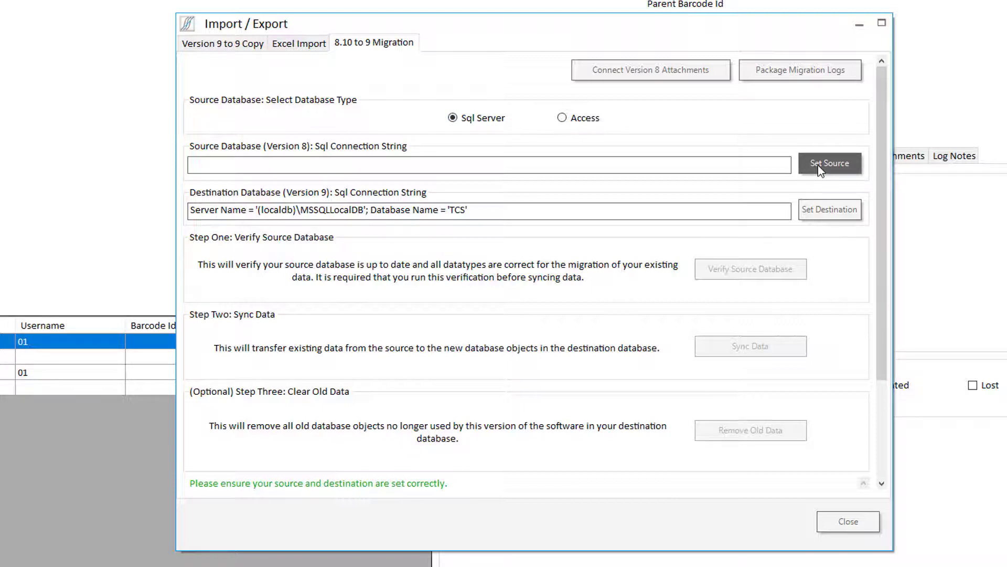
left_click(574, 125)
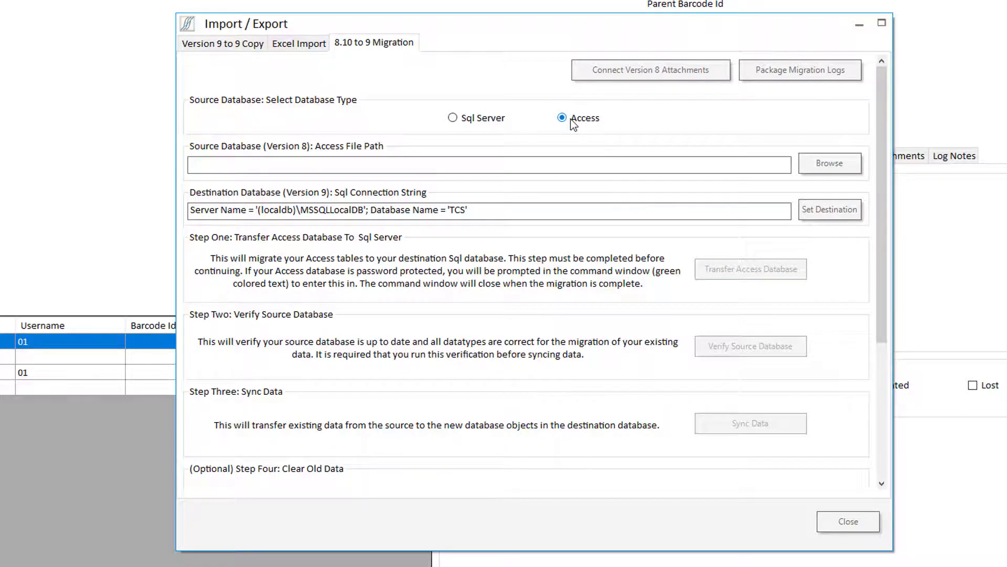
left_click(816, 162)
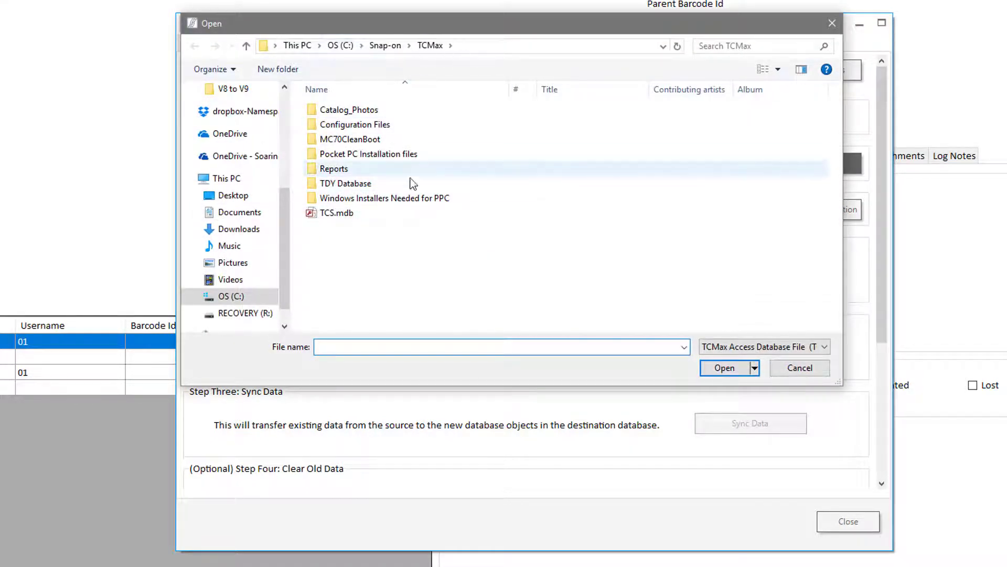
double_click(386, 207)
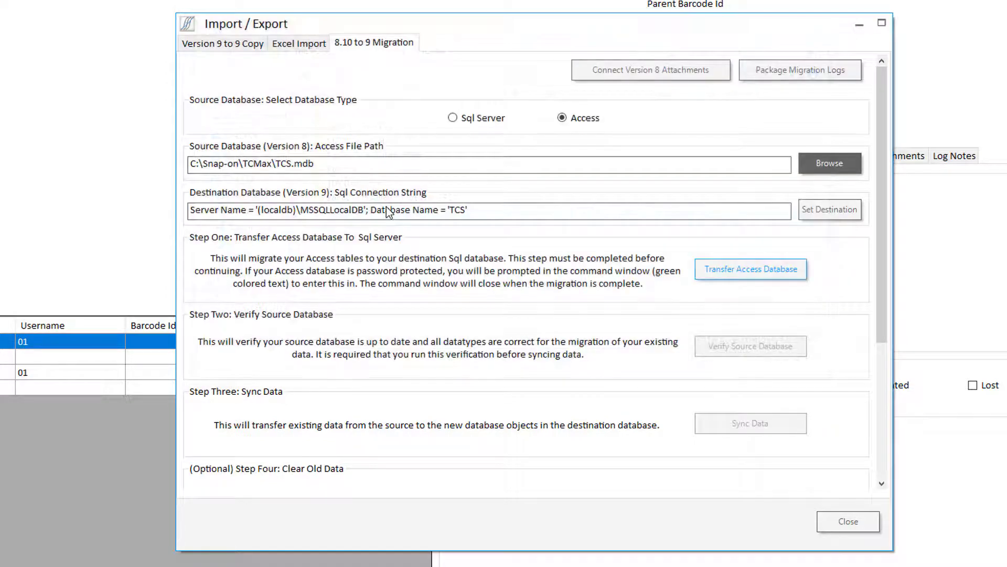
Start the Access database transfer and enter the Access database password at the console prompt.
left_click(725, 271)
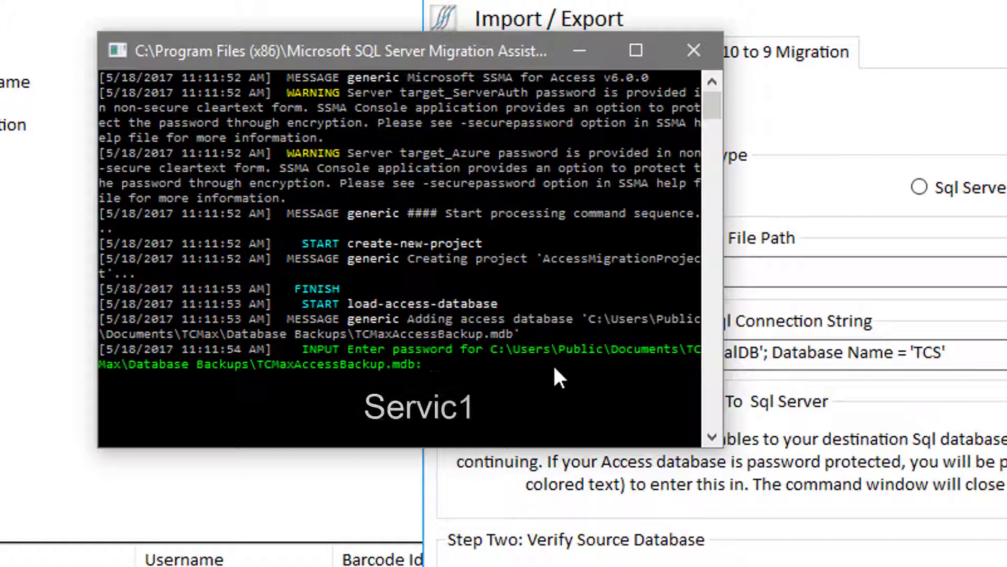
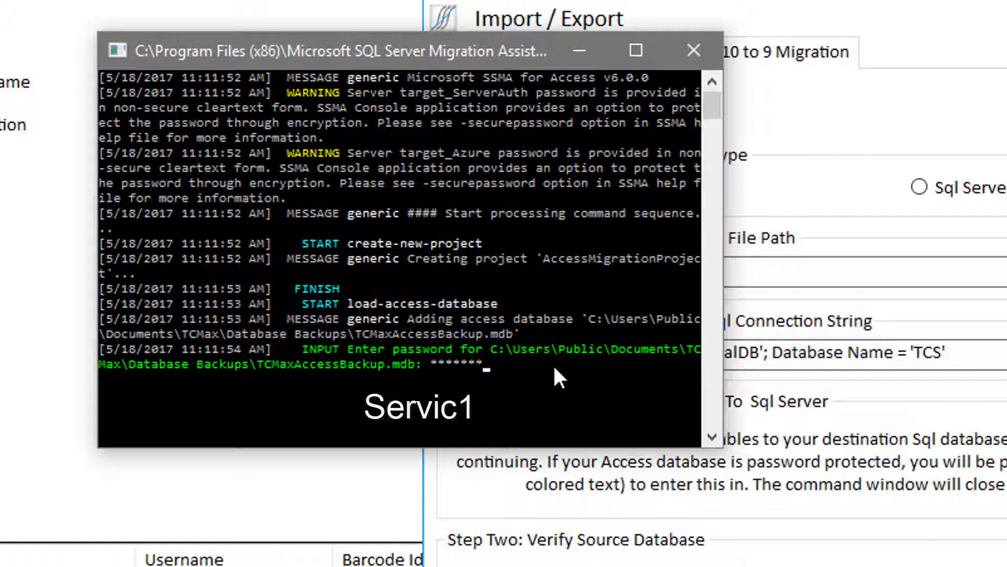
key("Return")
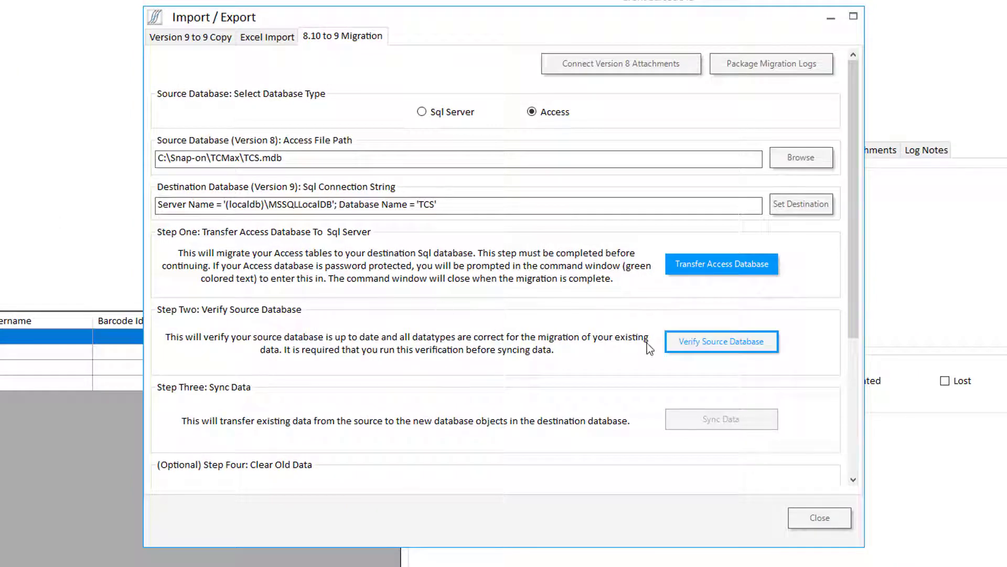
Verify the source database, then start syncing data to the destination database.
left_click(715, 347)
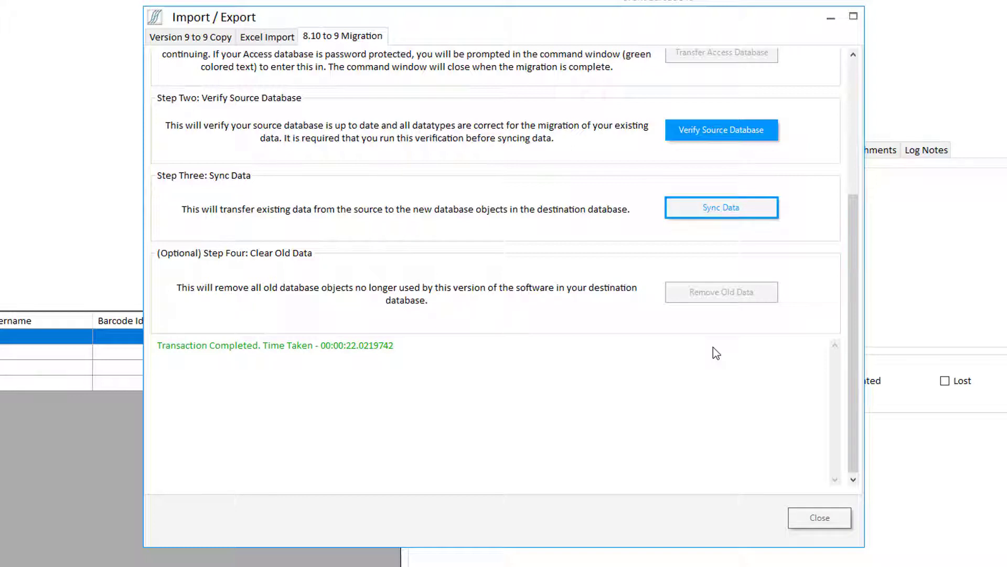
left_click(714, 215)
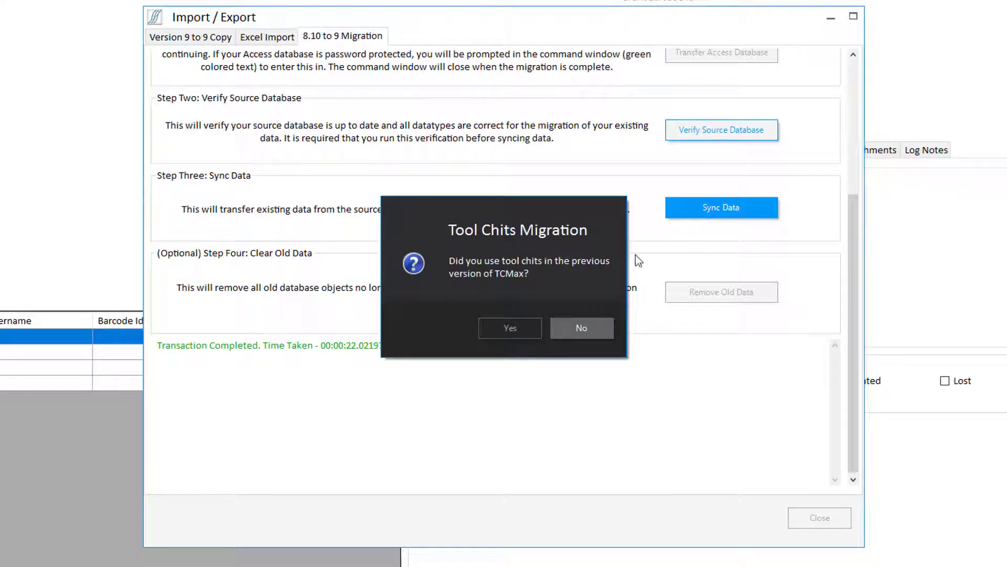
Decline tool chit migration and send the one orphaned inspection to Excel without opening it.
left_click(577, 328)
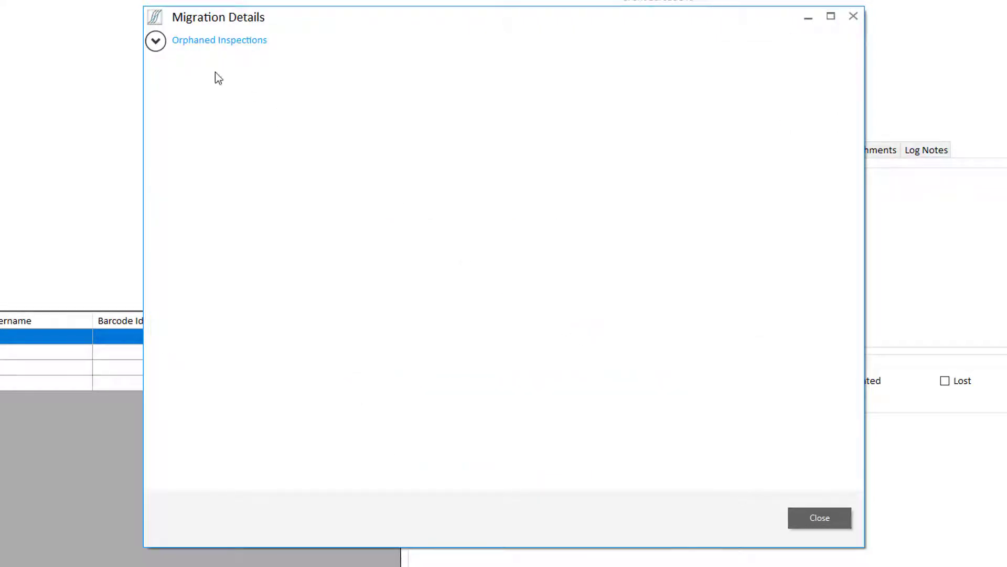
left_click(157, 43)
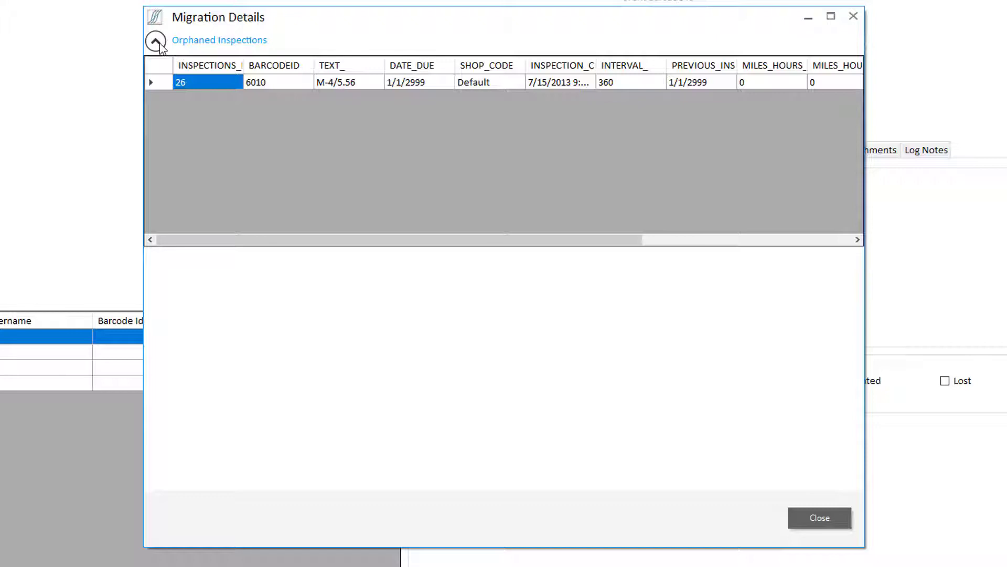
right_click(165, 61)
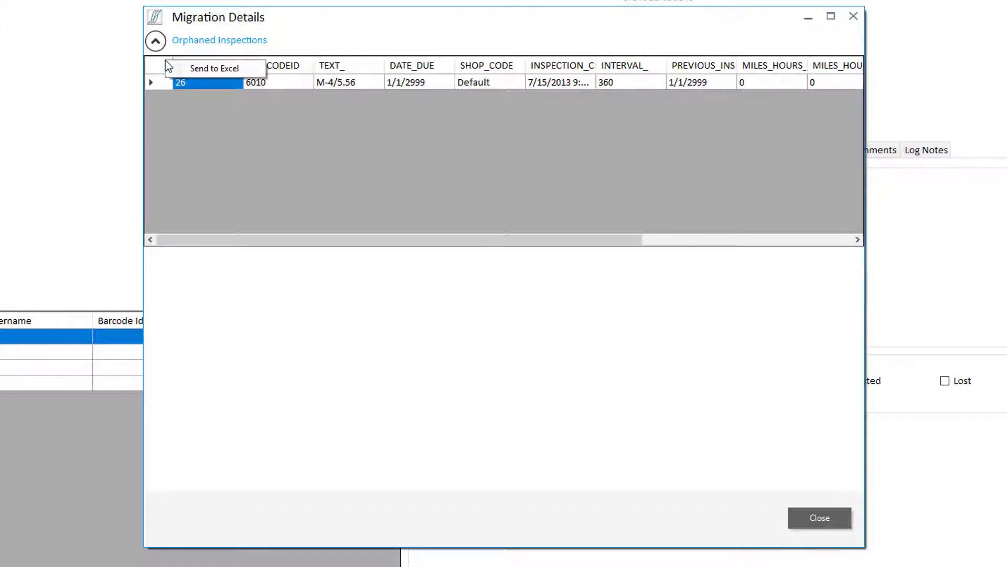
left_click(180, 67)
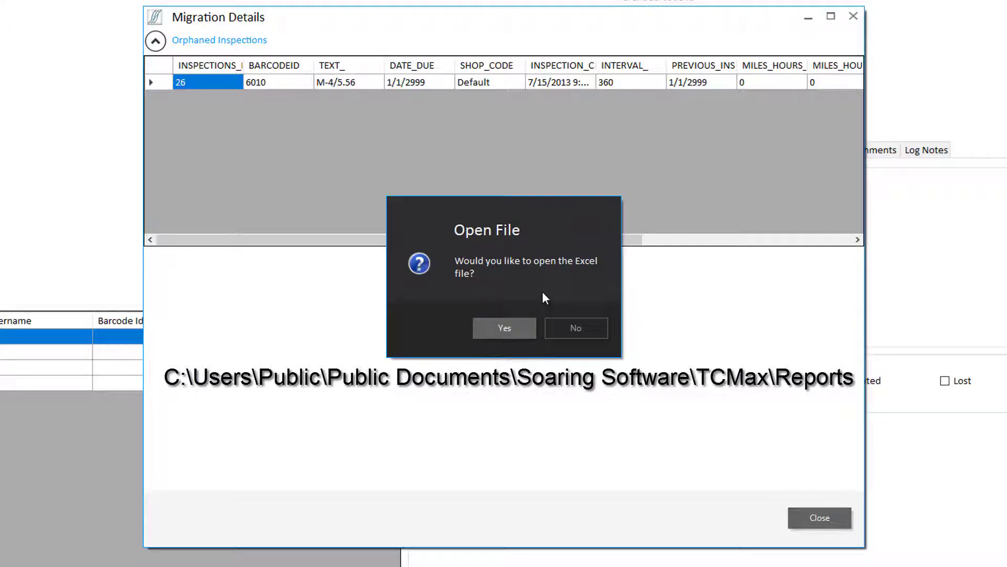
left_click(598, 329)
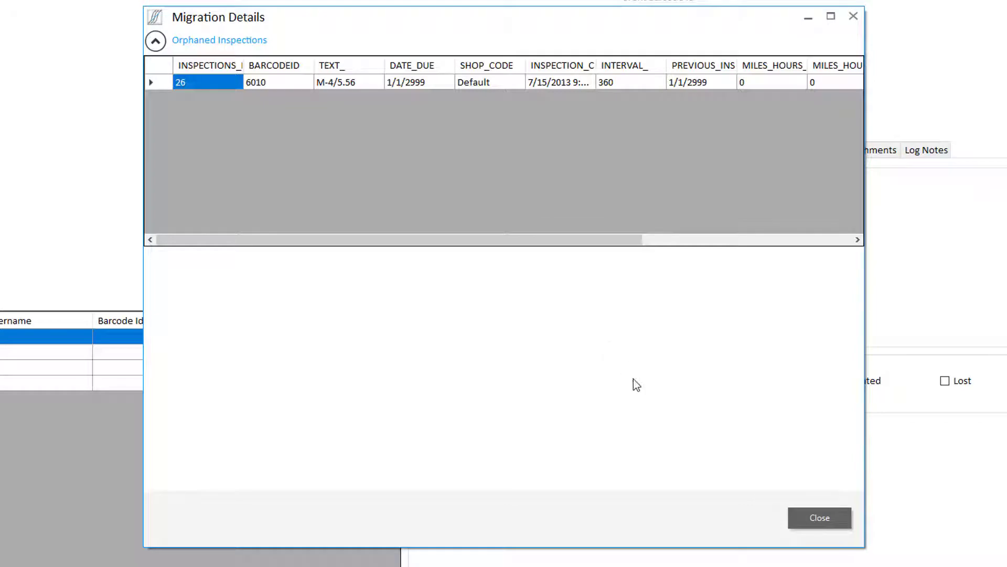
Close Migration Details, tick Default, and preview the Times Used and Air Force special-option examples.
left_click(832, 513)
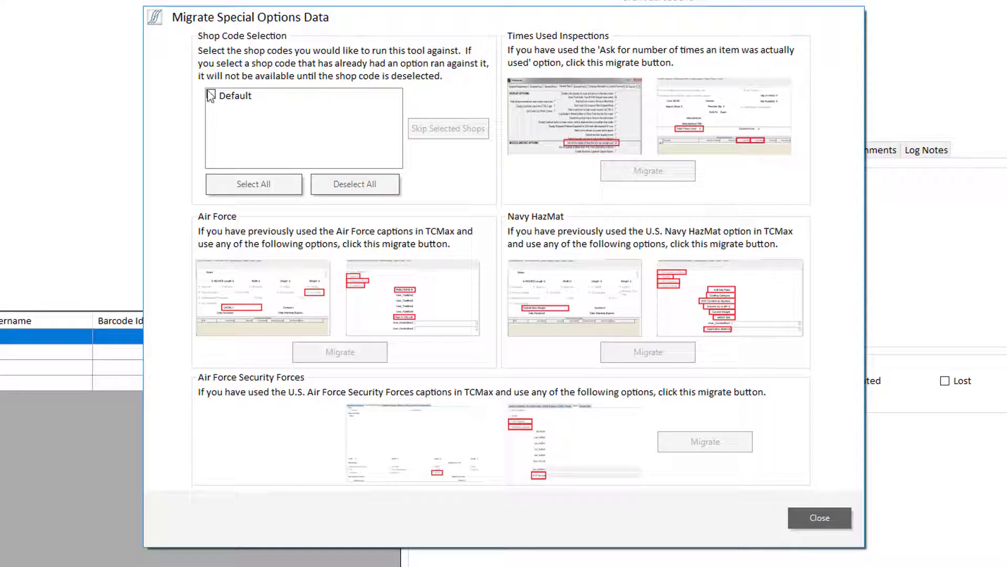
left_click(211, 95)
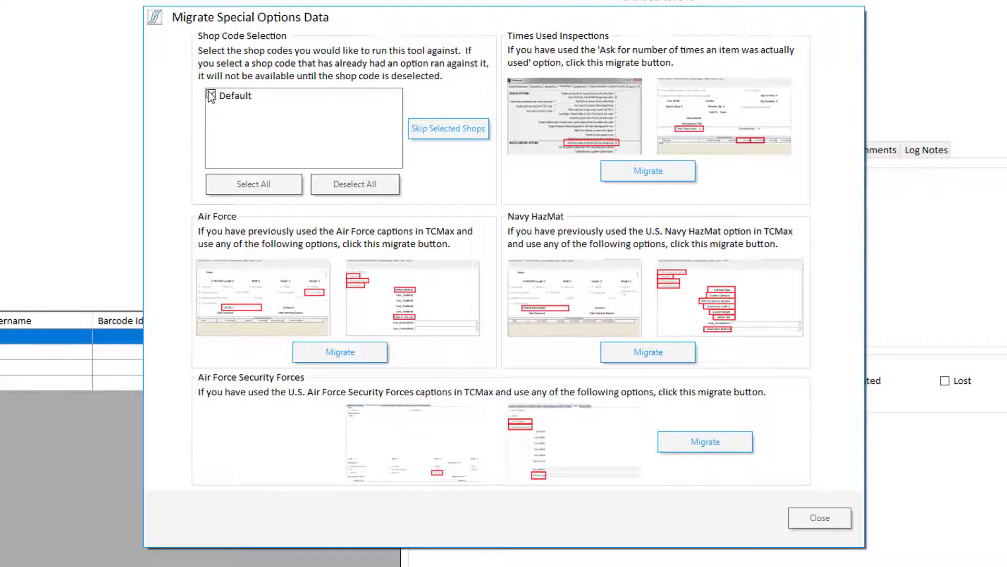
left_click(581, 127)
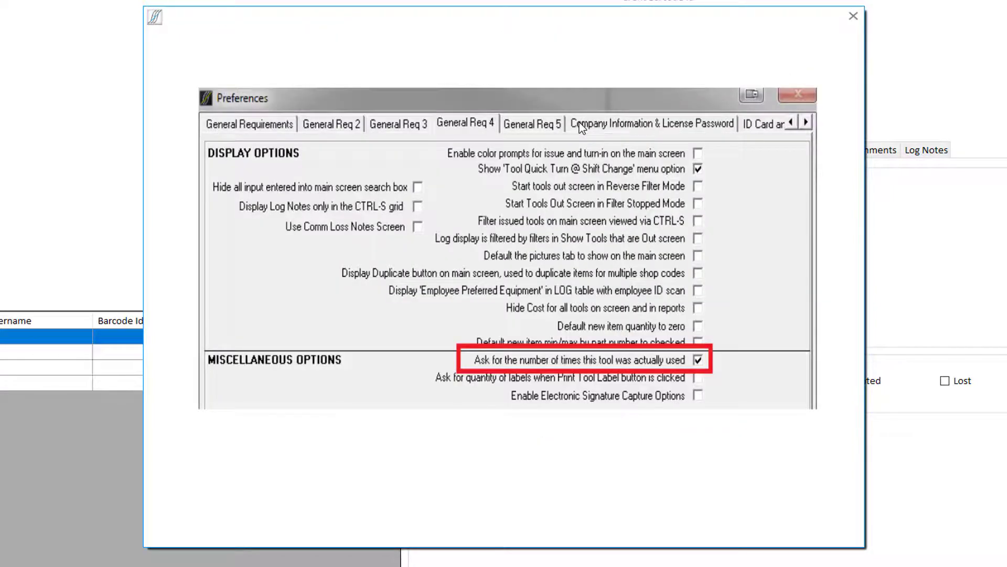
left_click(571, 154)
left_click(692, 127)
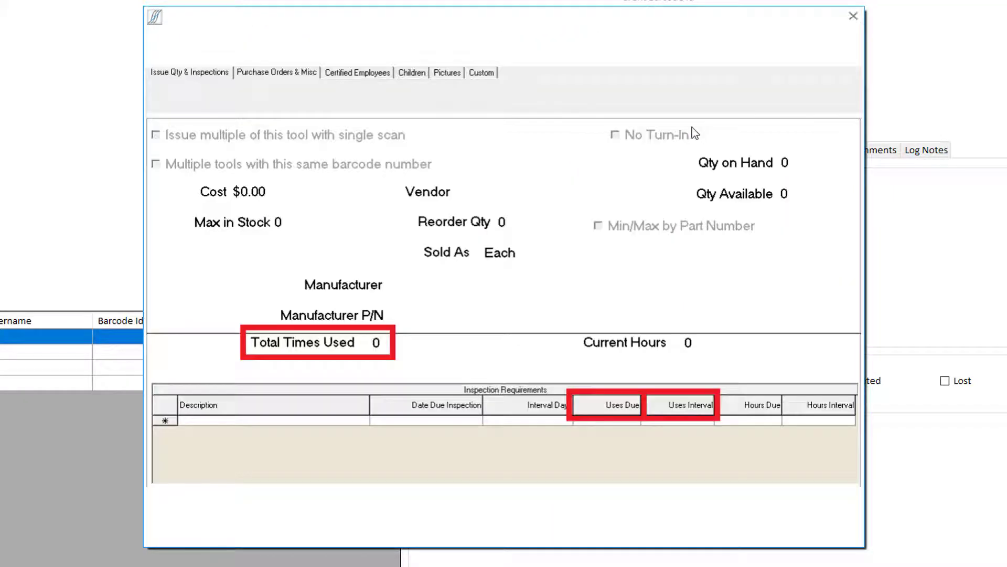
left_click(657, 180)
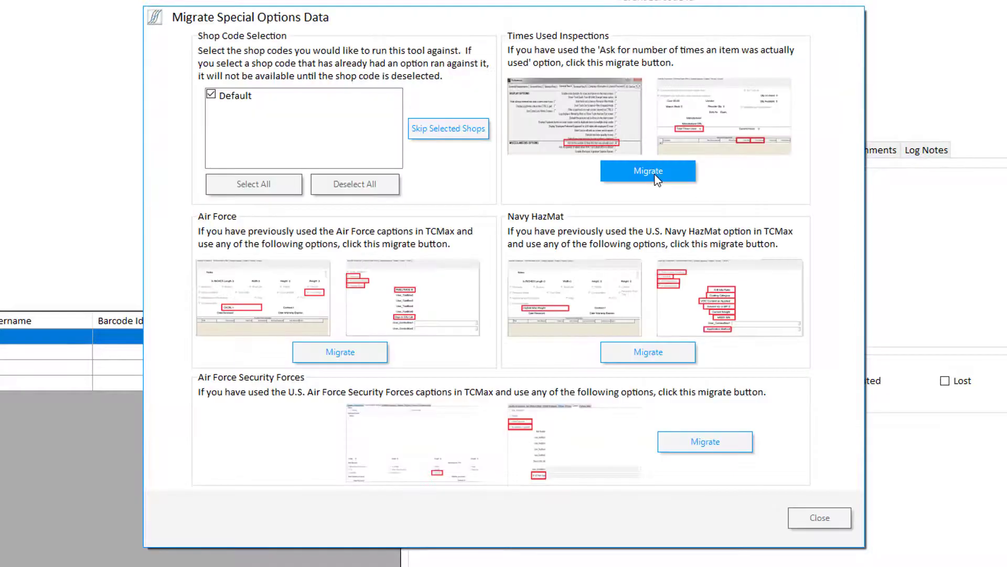
left_click(295, 298)
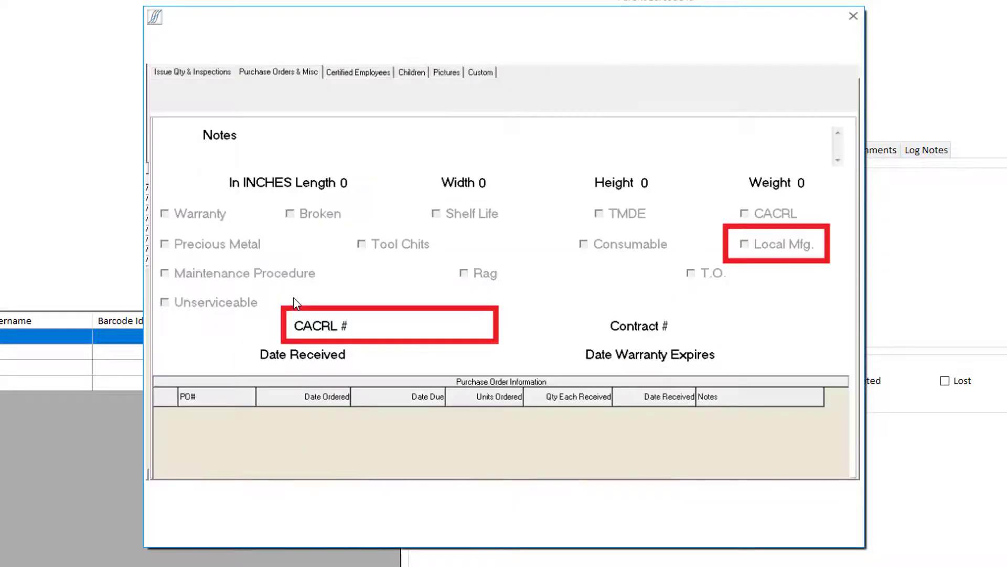
left_click(296, 304)
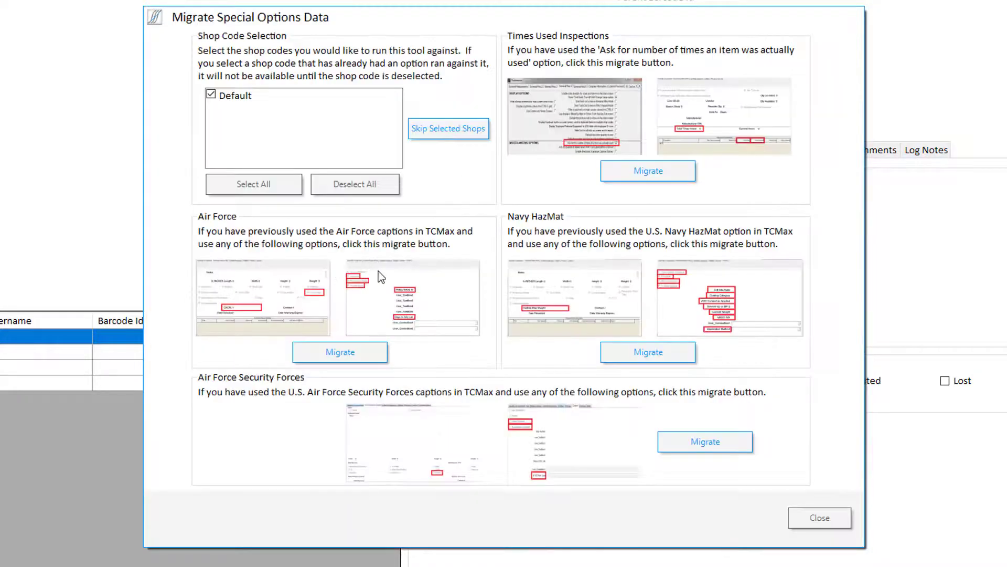
left_click(387, 288)
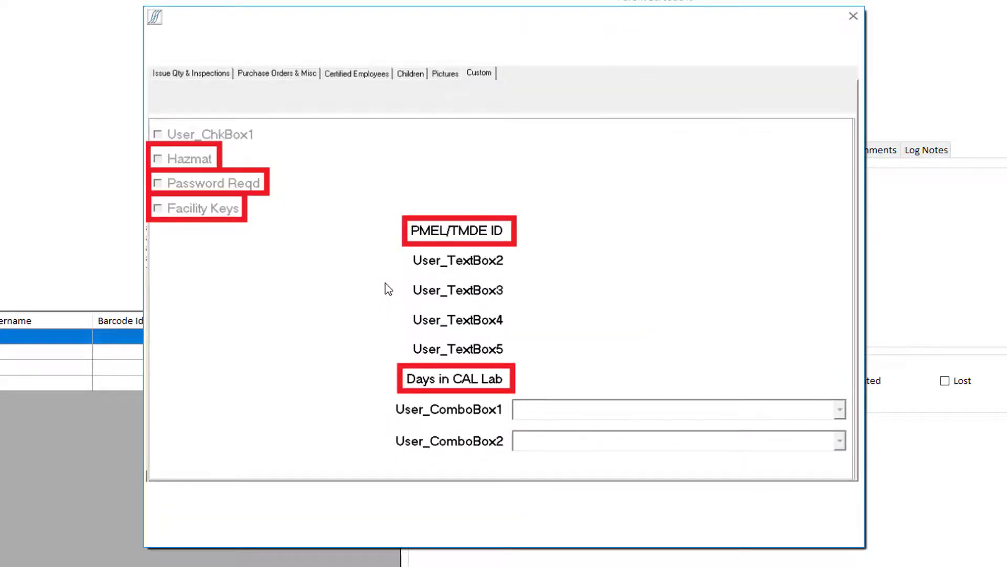
left_click(385, 284)
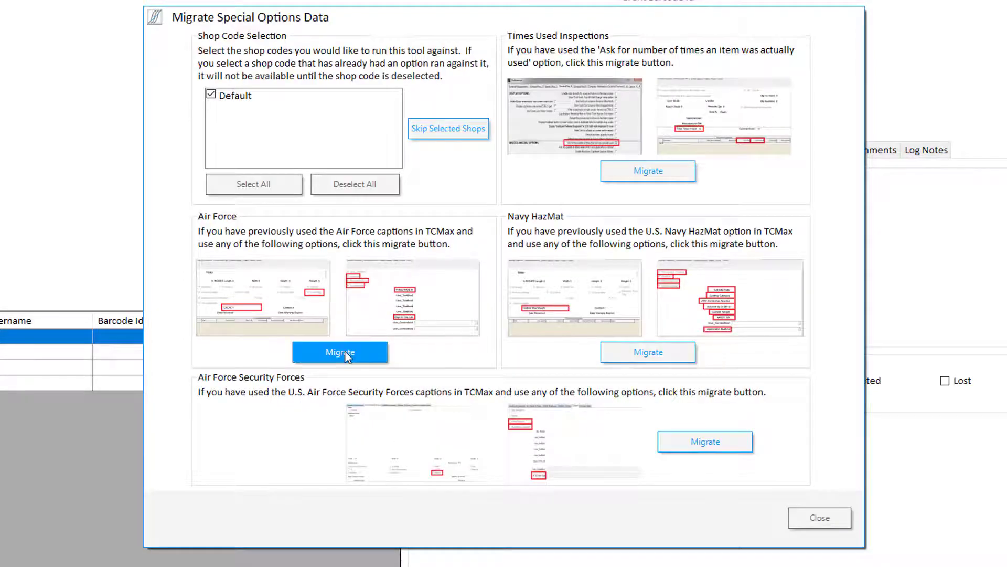
Preview the Navy HazMat and Security Forces examples, then leave without migrating special options.
left_click(574, 300)
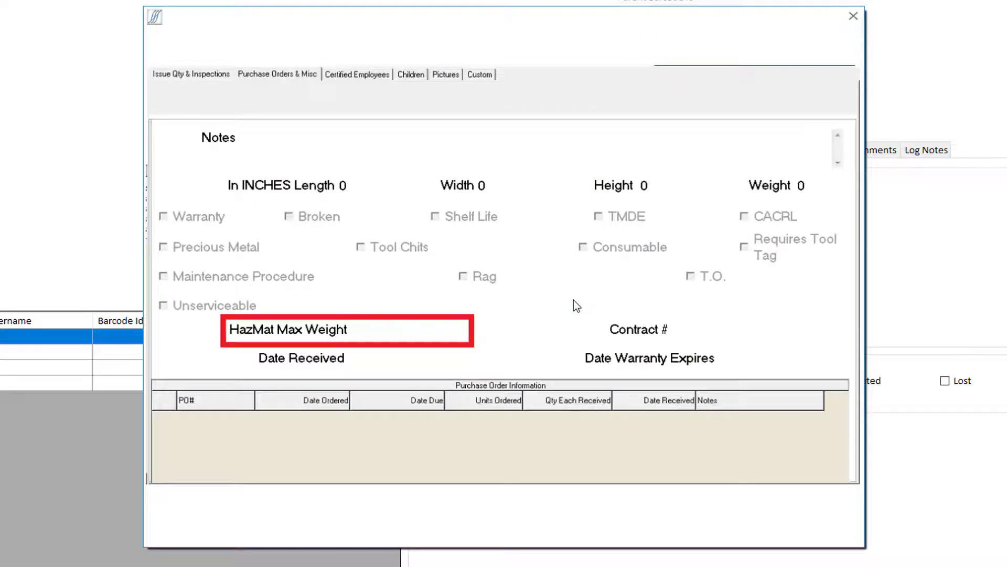
left_click(575, 301)
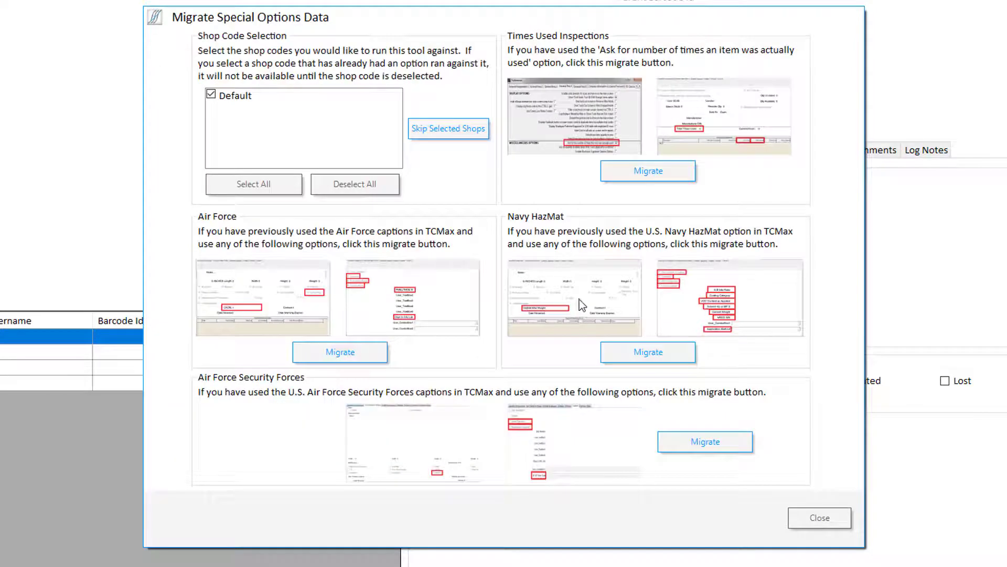
left_click(691, 289)
left_click(692, 288)
left_click(469, 436)
left_click(467, 430)
left_click(556, 429)
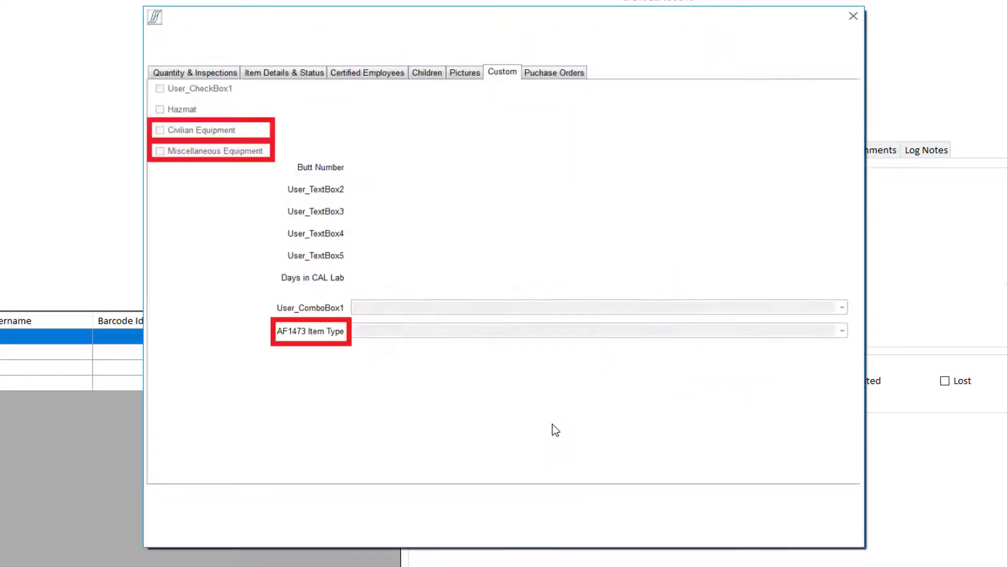
left_click(556, 429)
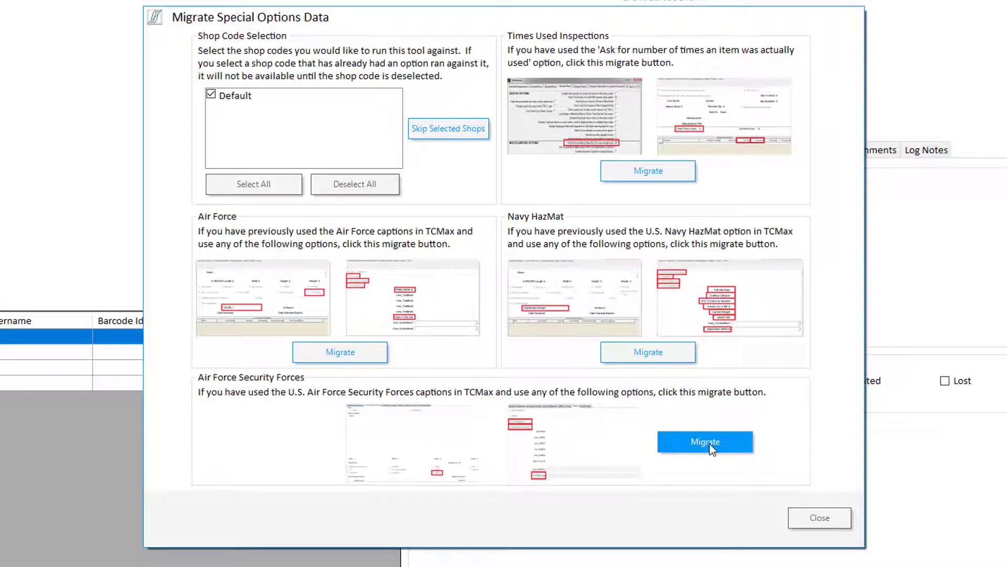
left_click(831, 520)
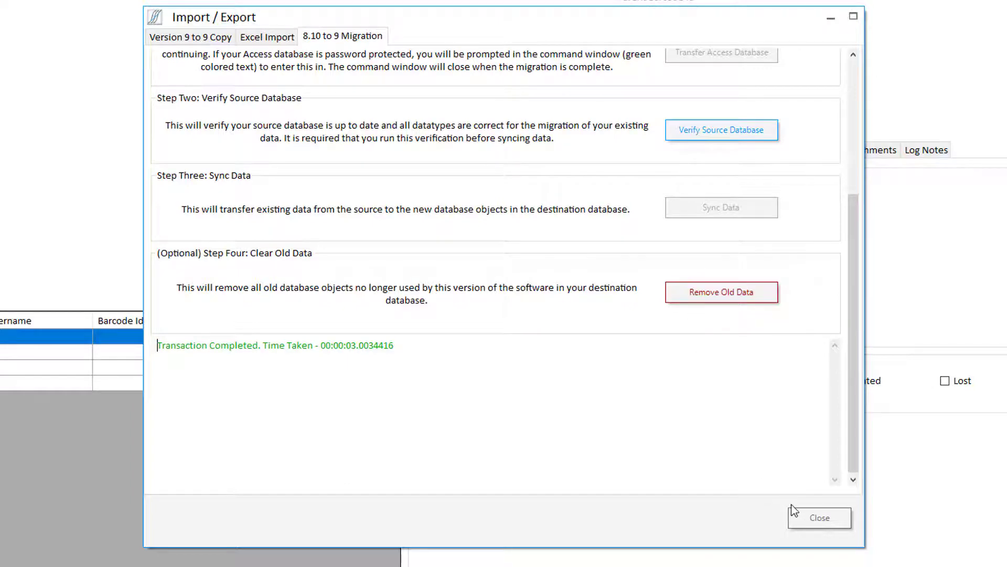
In Sites and Shop Codes settings, tick Default, make it the primary shop code, and save.
left_click(800, 518)
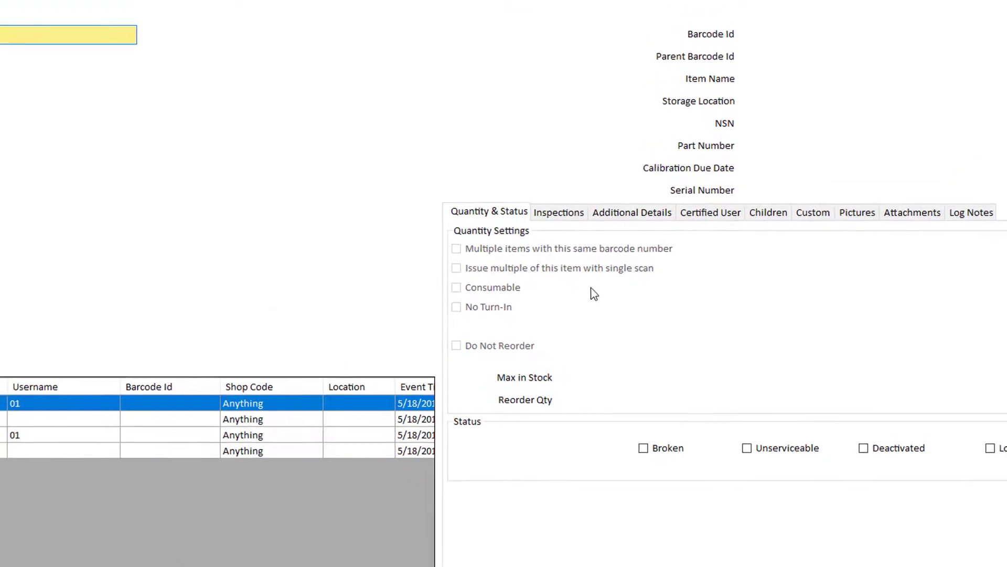
left_click(364, 5)
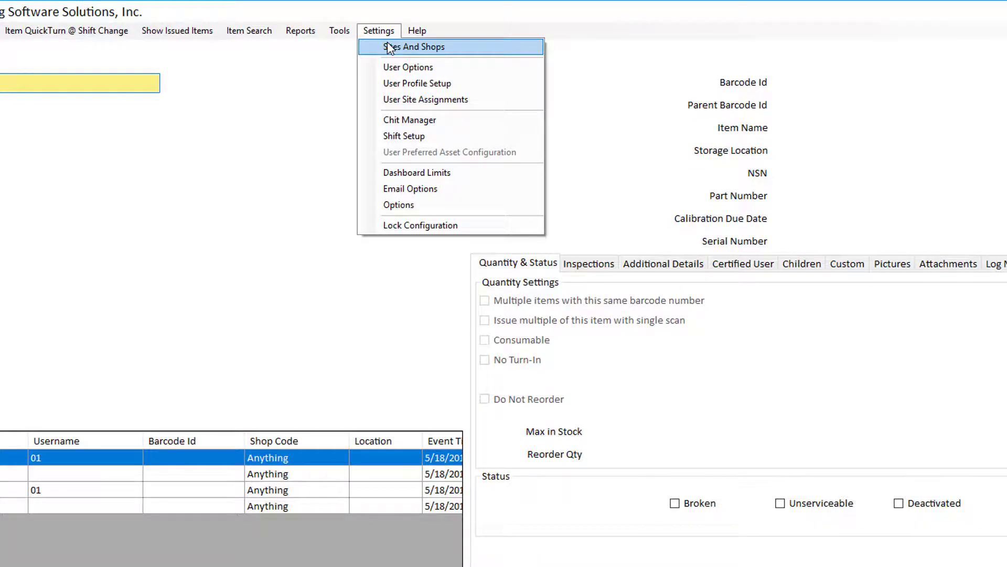
left_click(390, 47)
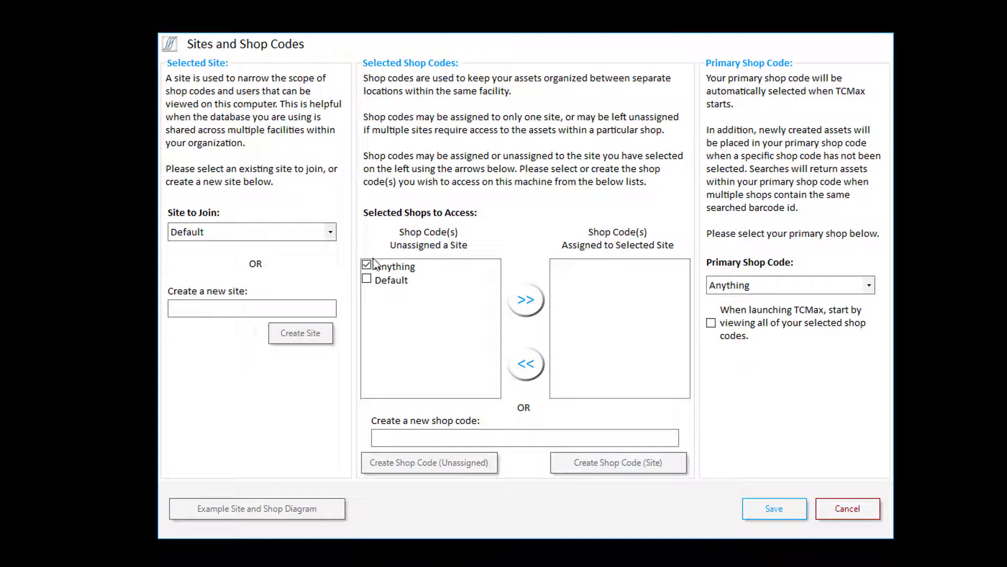
left_click(367, 279)
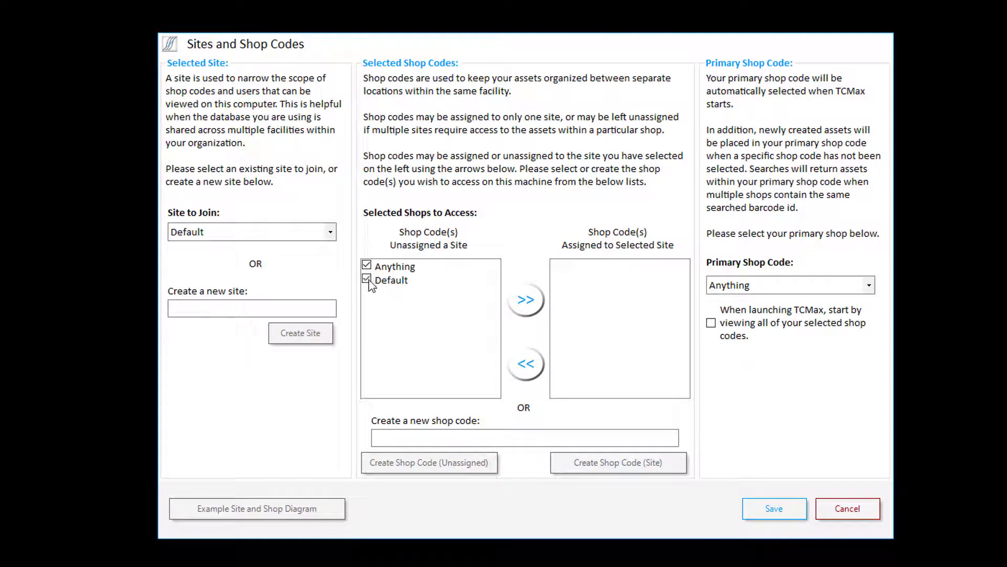
left_click(727, 286)
left_click(726, 316)
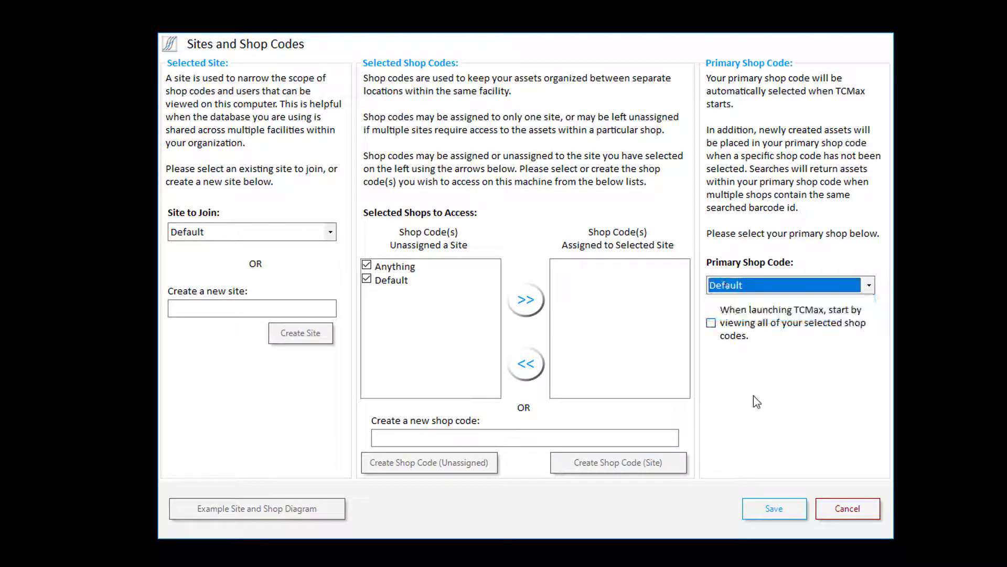
left_click(779, 508)
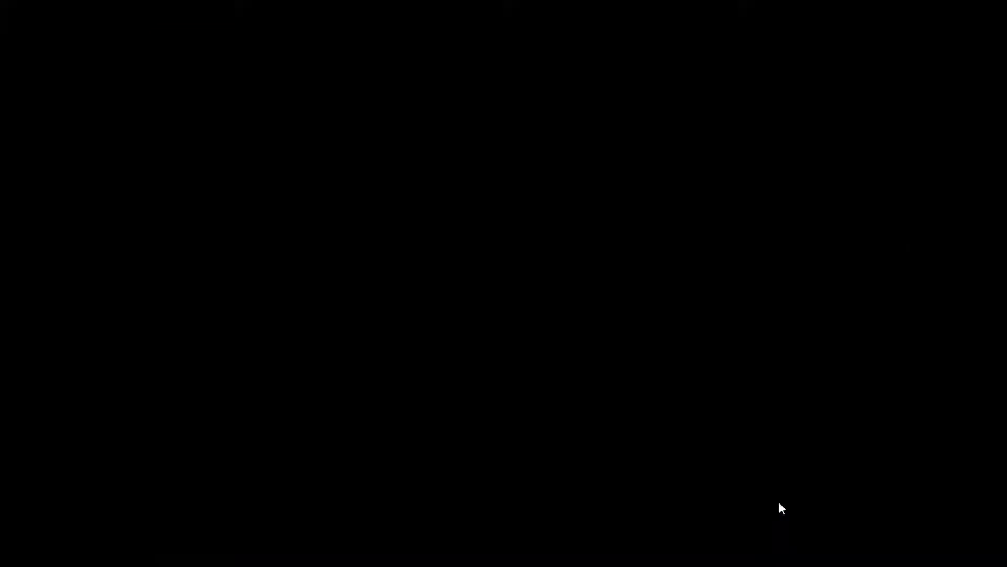
Log in to Database Maintenance and show the Shop Codes tab: Anything 0 items, Default 63.
left_click(22, 37)
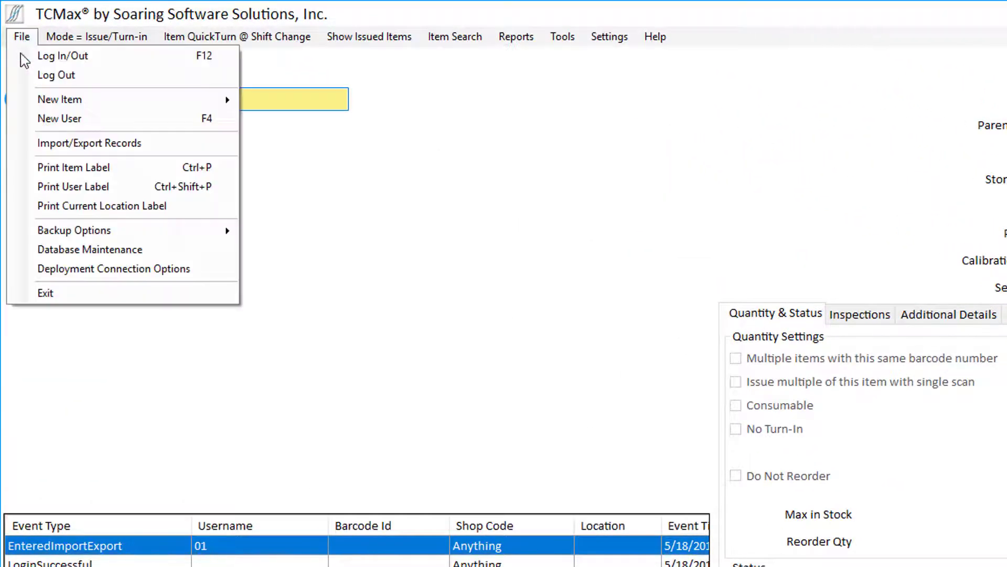
left_click(79, 250)
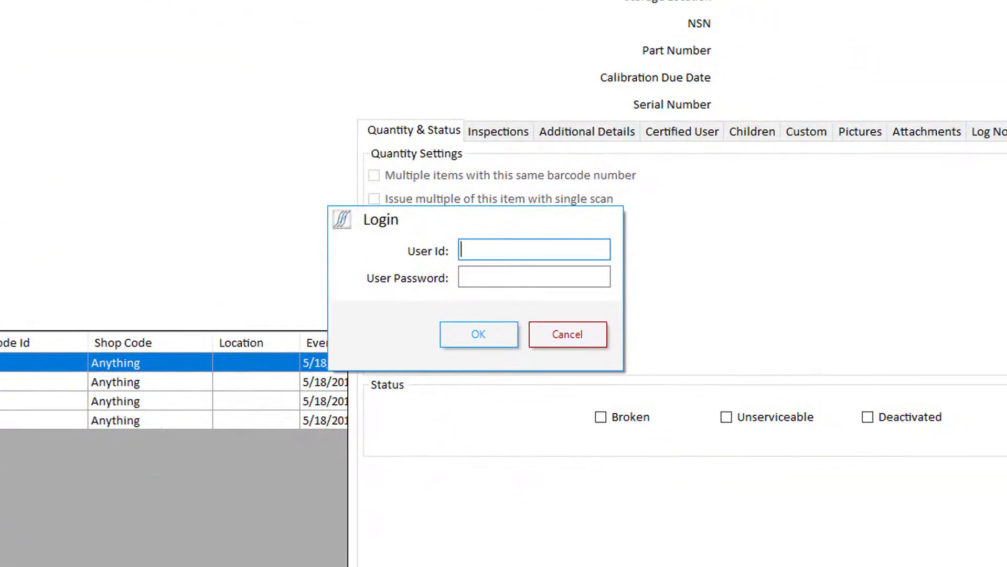
key("Tab")
key("Return")
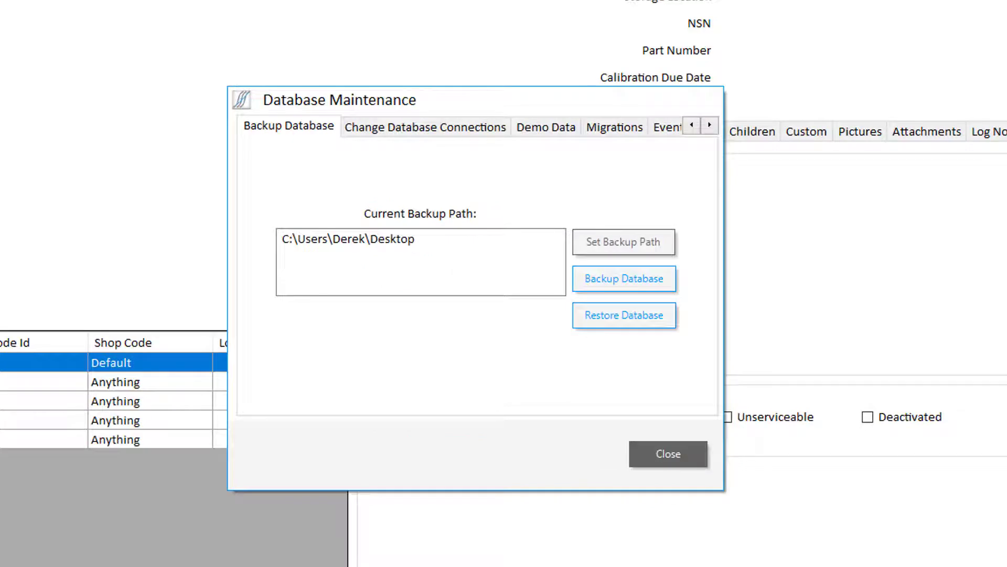
left_click(704, 132)
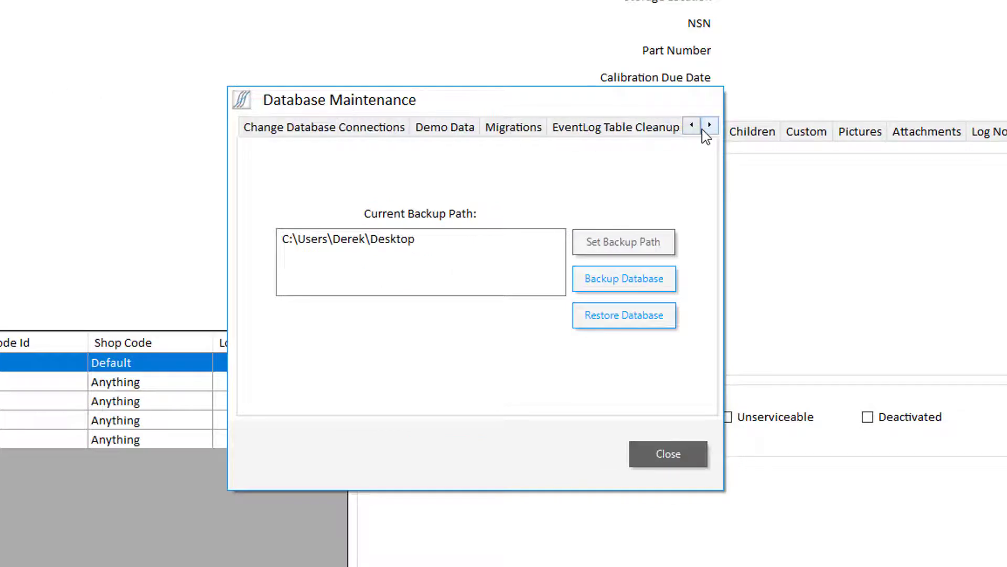
left_click(704, 130)
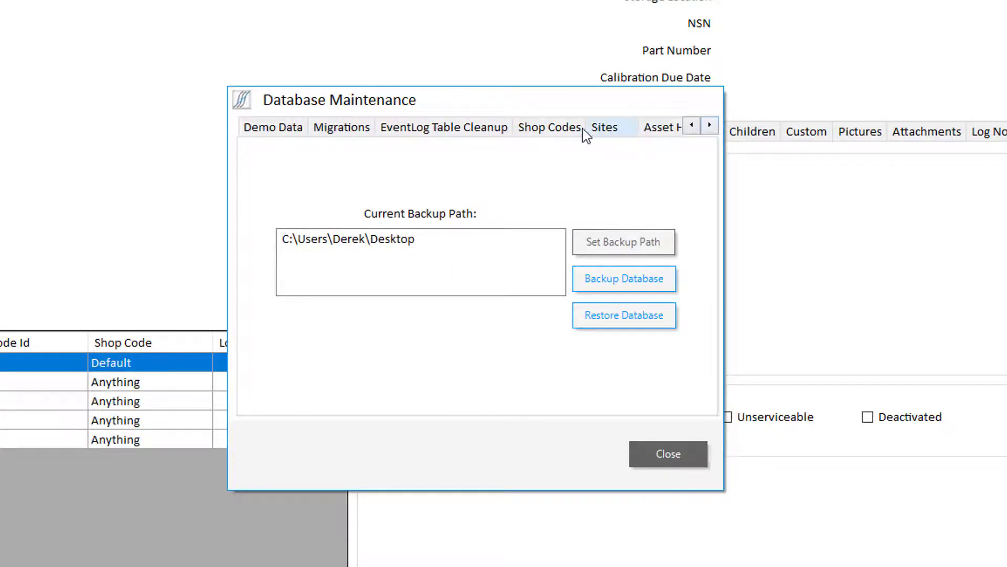
left_click(562, 130)
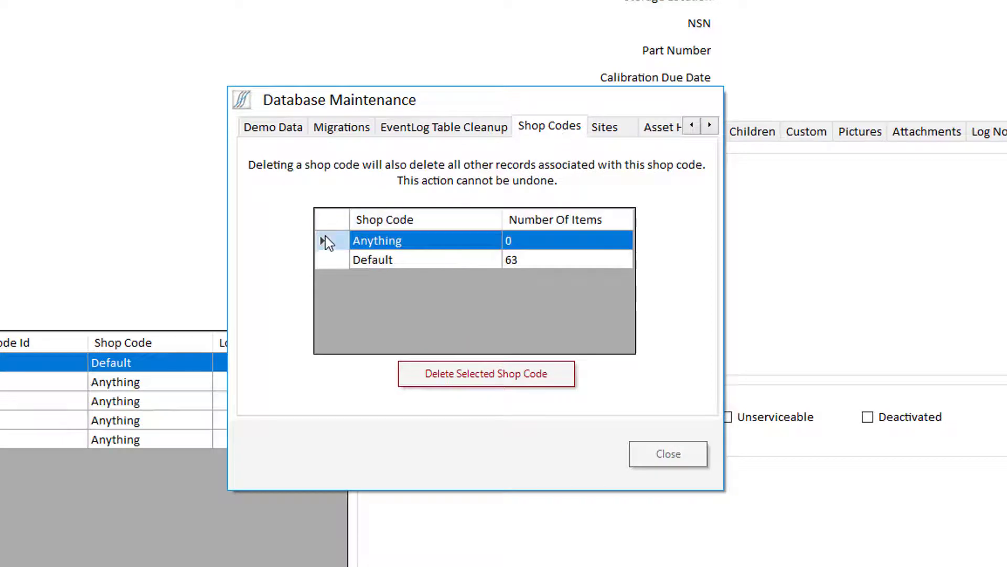
Delete the Anything shop code, confirming with 'Delete Anything and all associated records.', then close maintenance.
left_click(427, 380)
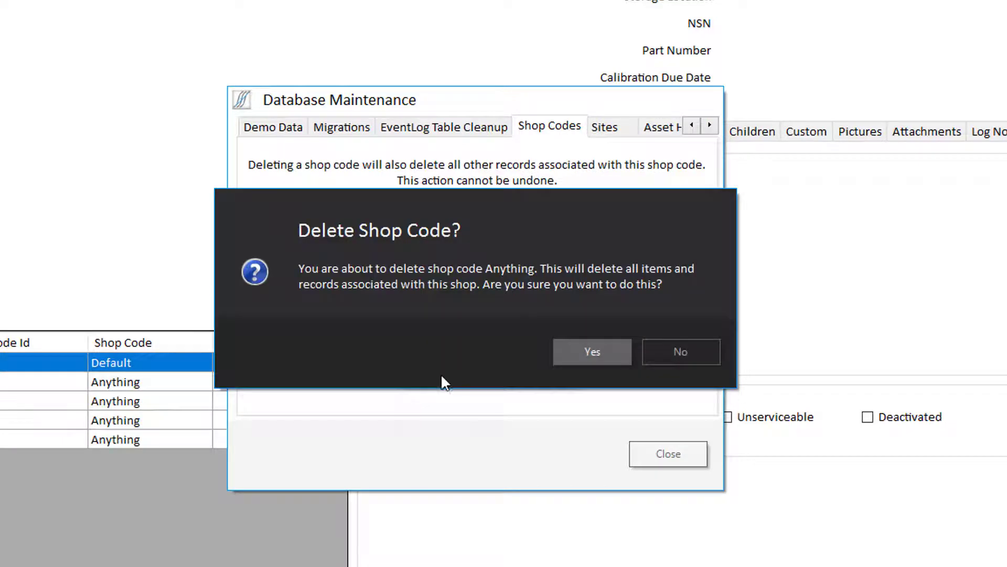
left_click(575, 360)
type("De")
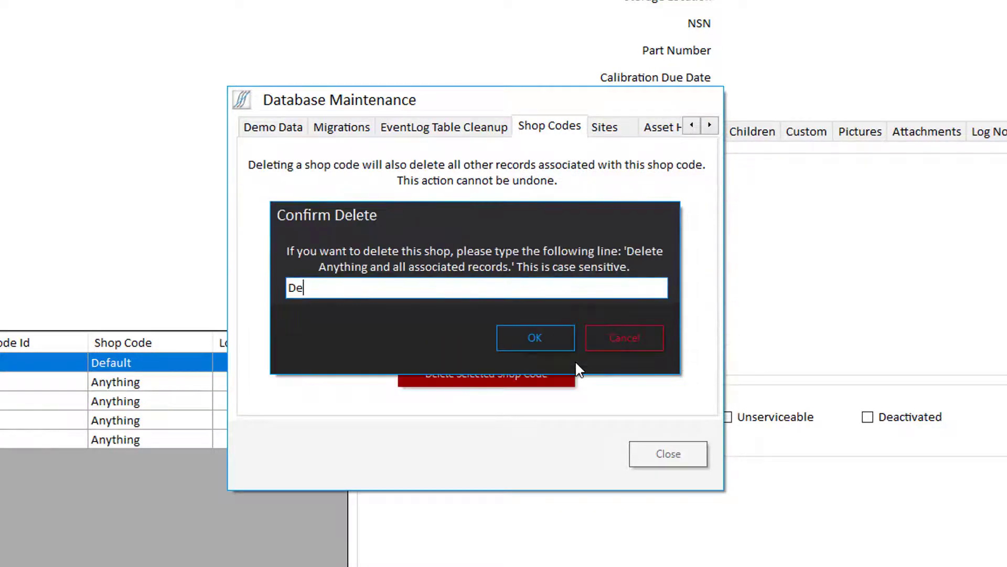
type("lete Anything and all ")
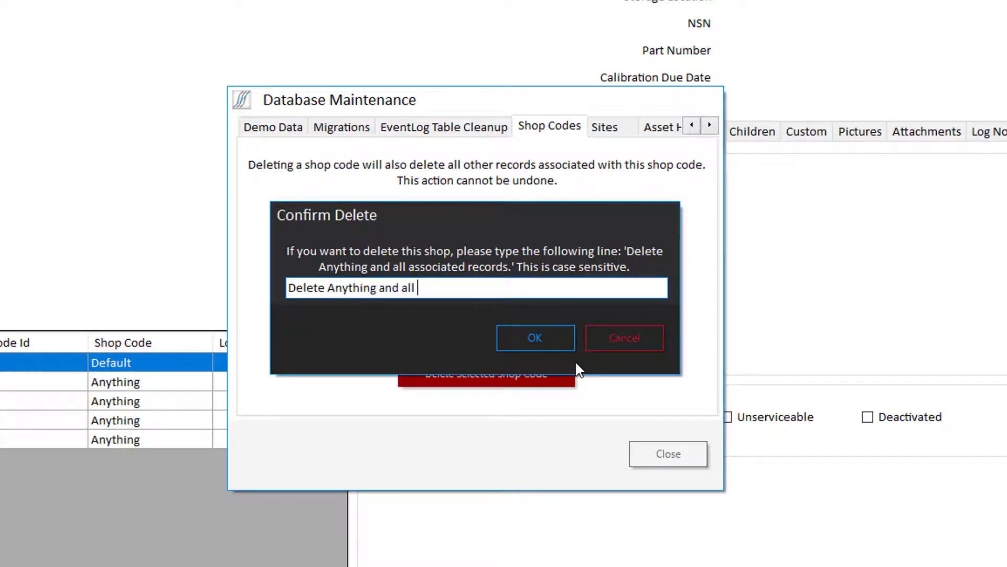
type("associated records.")
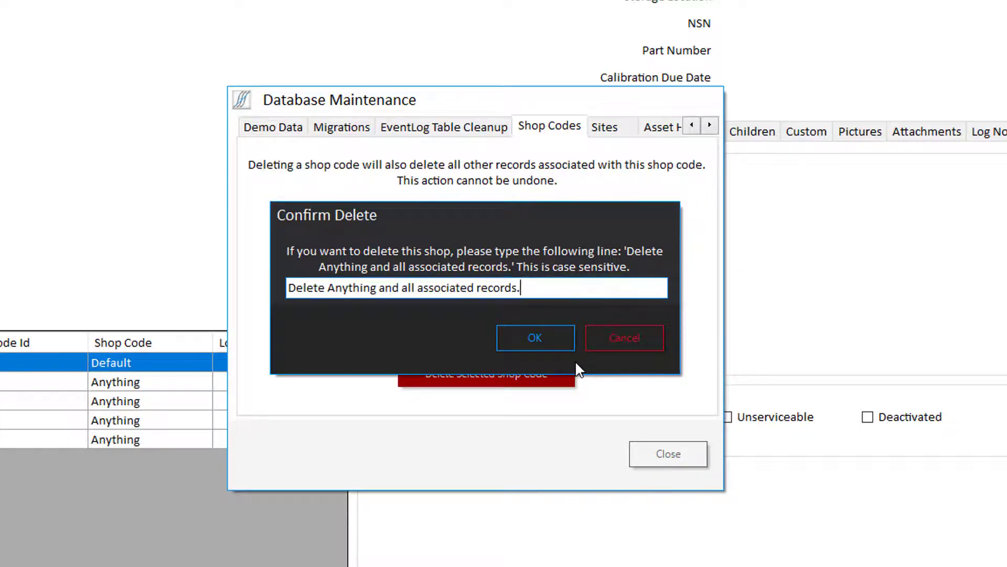
key("Return")
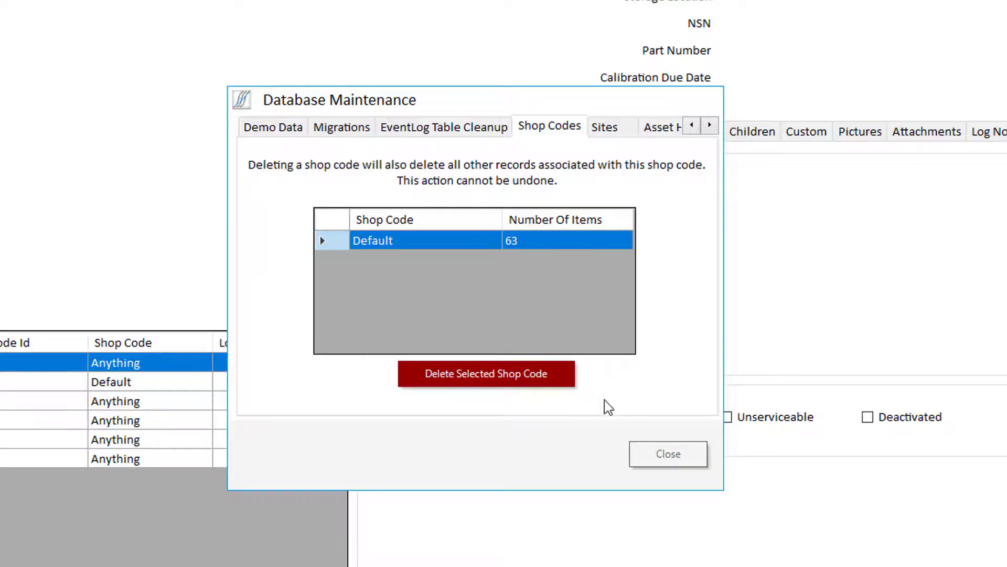
left_click(652, 449)
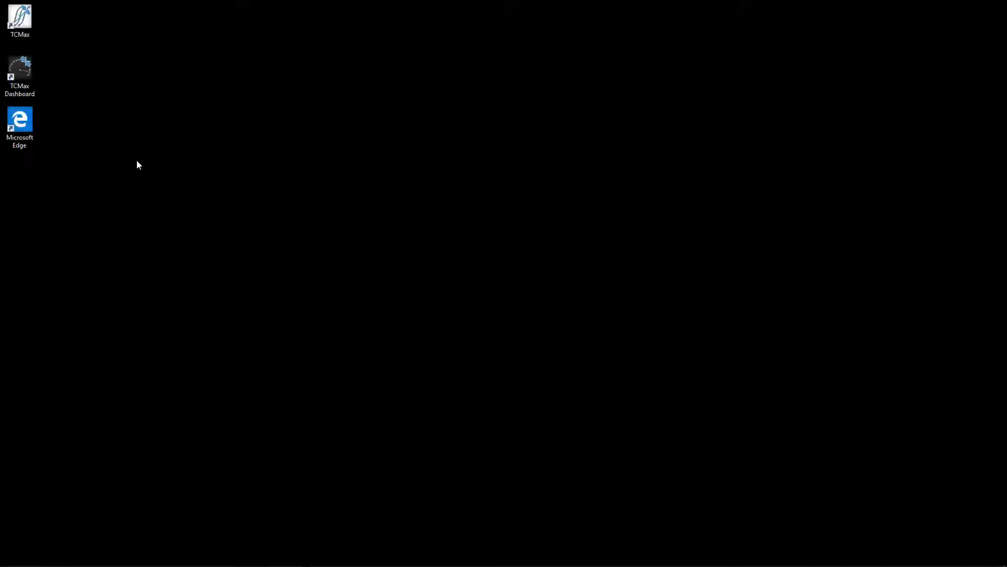
double_click(21, 121)
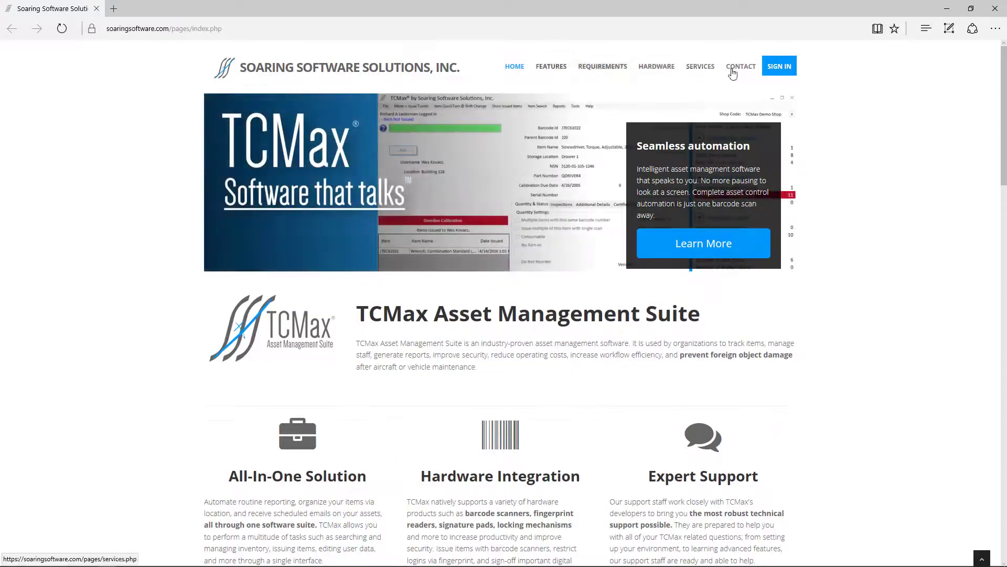
Sign in to the Soaring Software account with username and password and go to File Transfer.
left_click(780, 67)
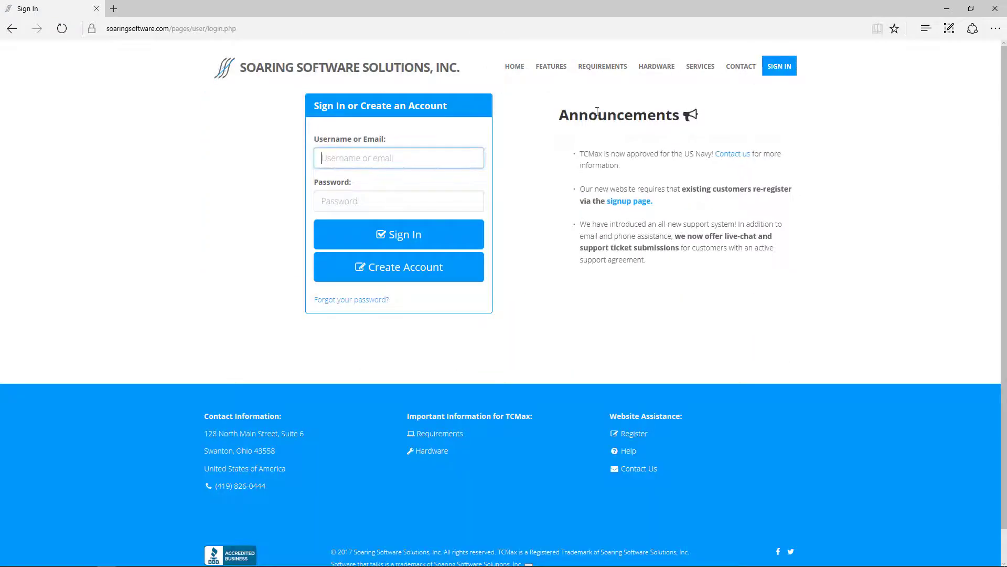
key("Tab")
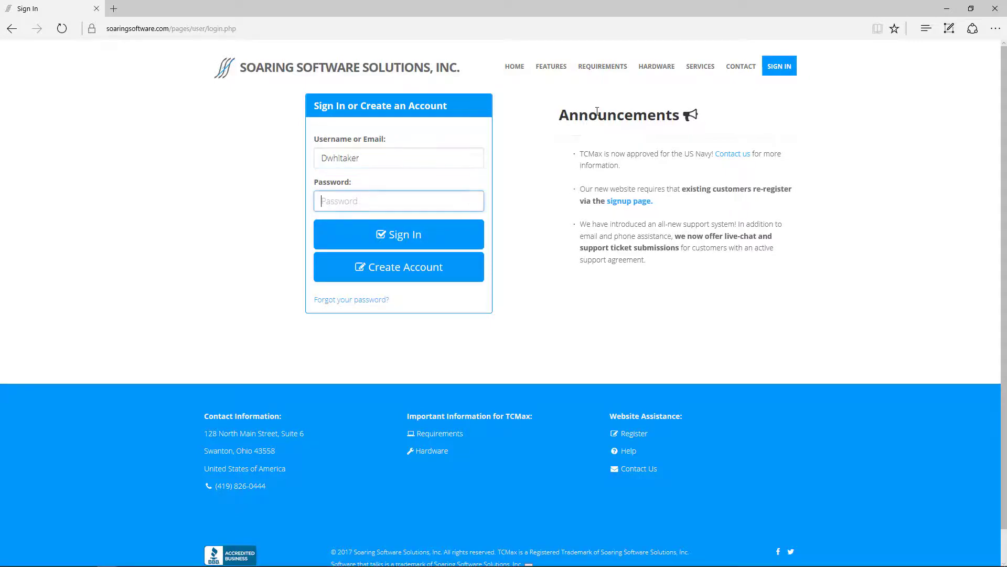
type("*******")
key("Return")
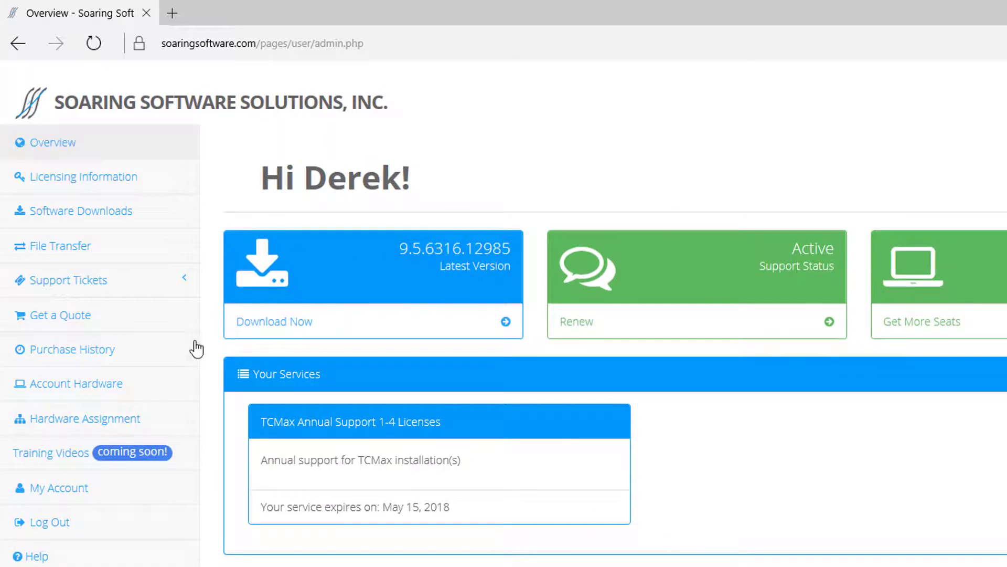
left_click(179, 262)
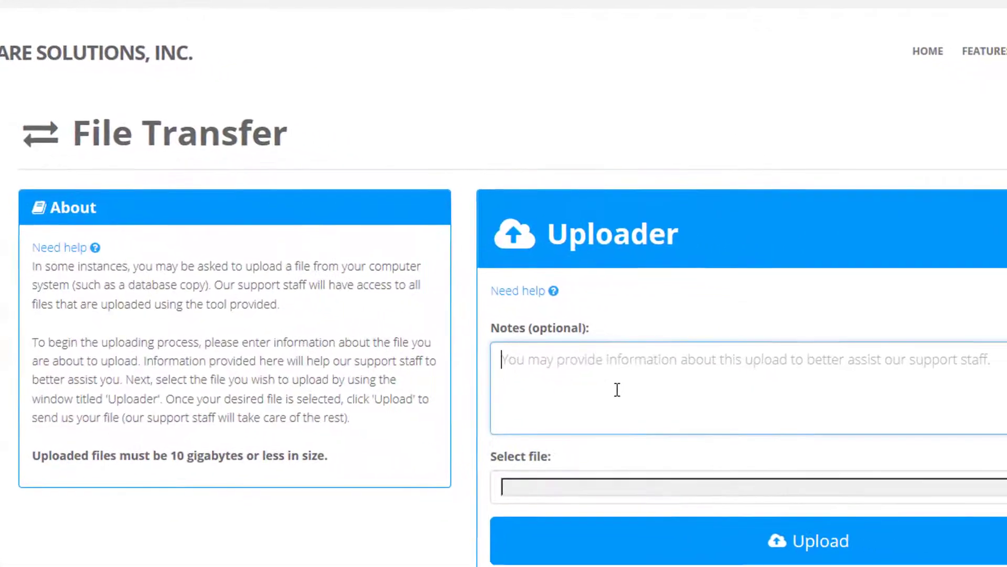
Note that the database fails the migration verification step, attach C:\Snap-on\TCMax\TCS.mdb, and upload it.
left_click(515, 372)
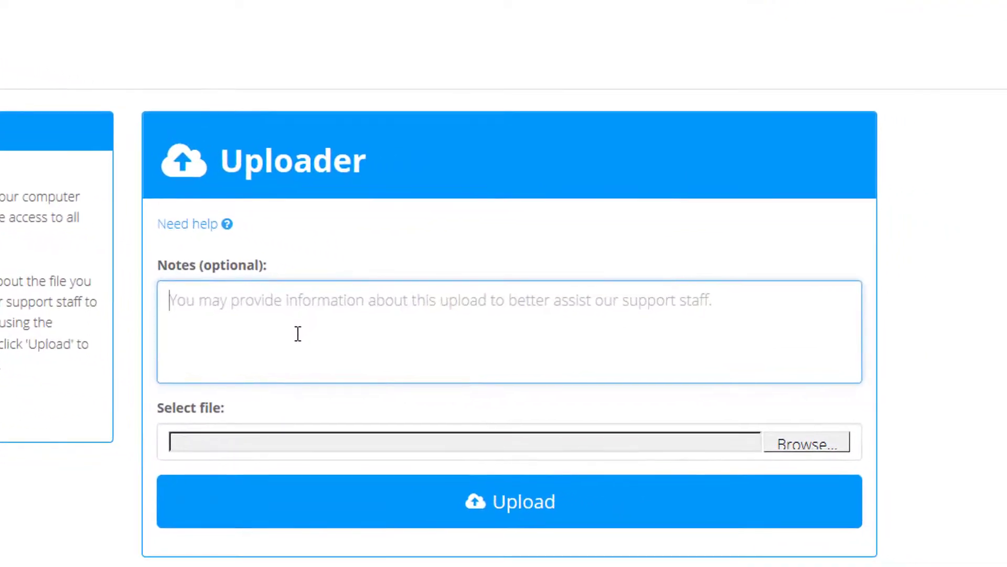
type("My bases")
key("BackSpace")
key("BackSpace")
key("BackSpace")
key("BackSpace")
key("BackSpace")
key("BackSpace")
key("BackSpace")
type("y Data")
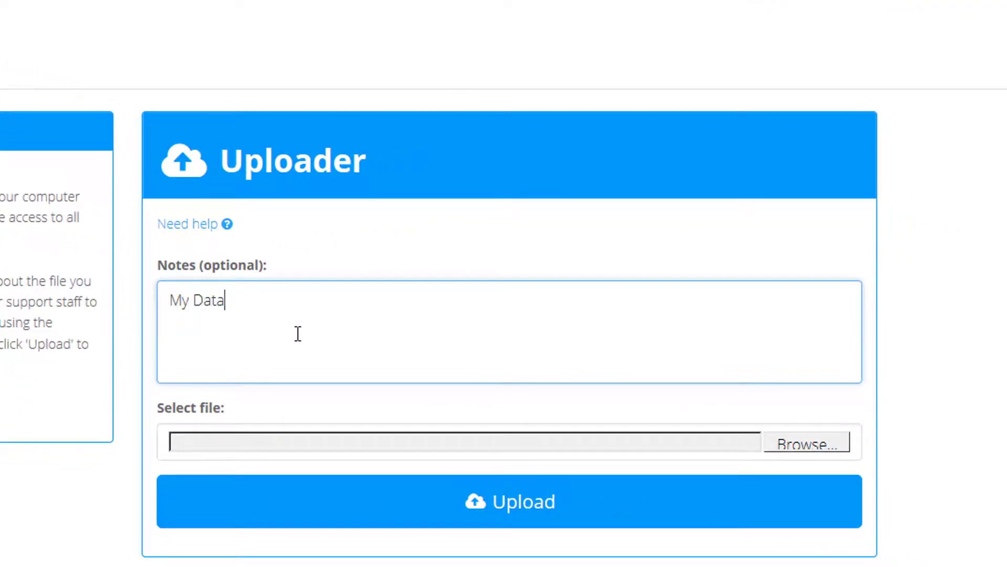
type("base does not make it past the ver")
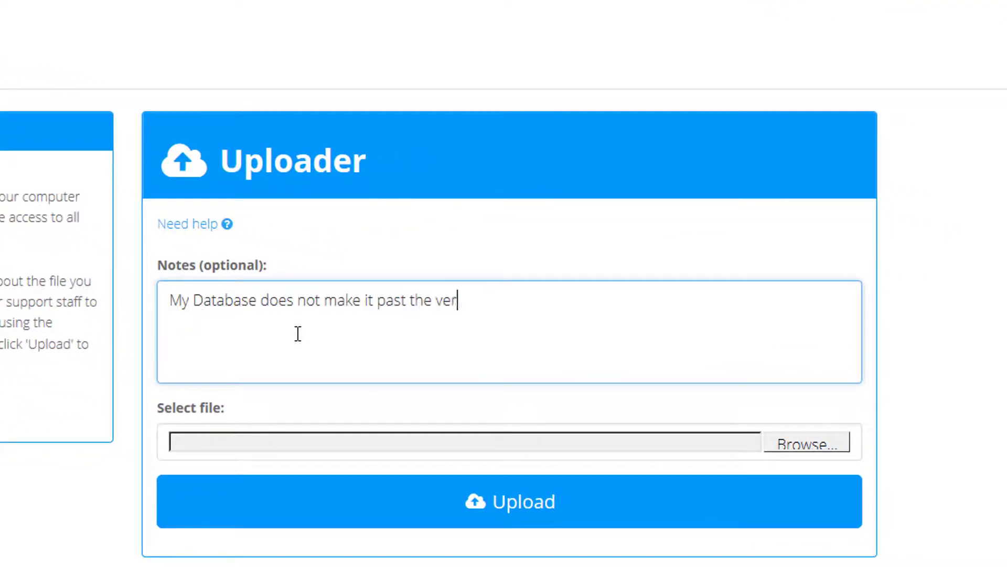
type("i")
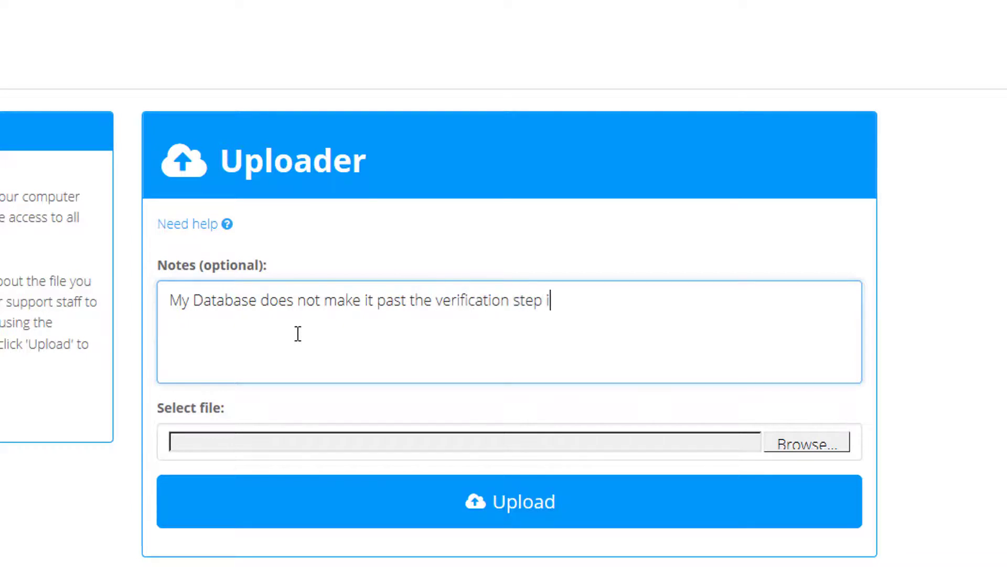
type("fication step on the migration screen in import/export.")
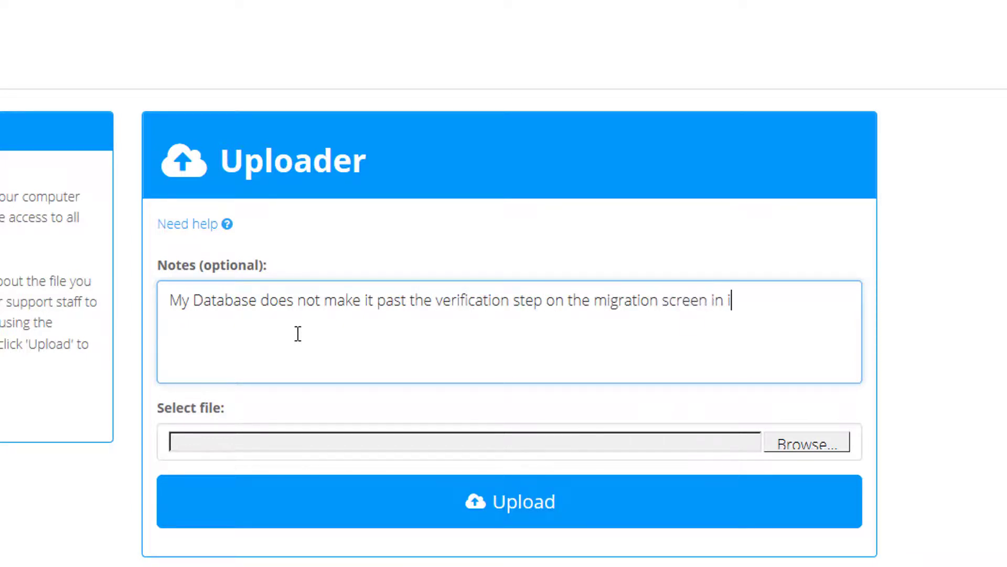
left_click(793, 443)
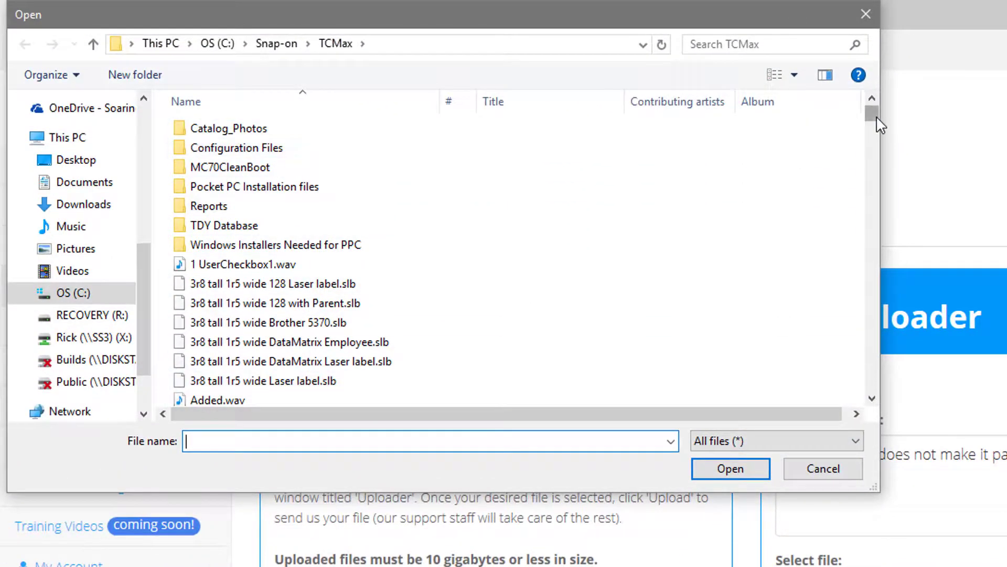
left_click_drag(873, 116, 890, 349)
double_click(367, 331)
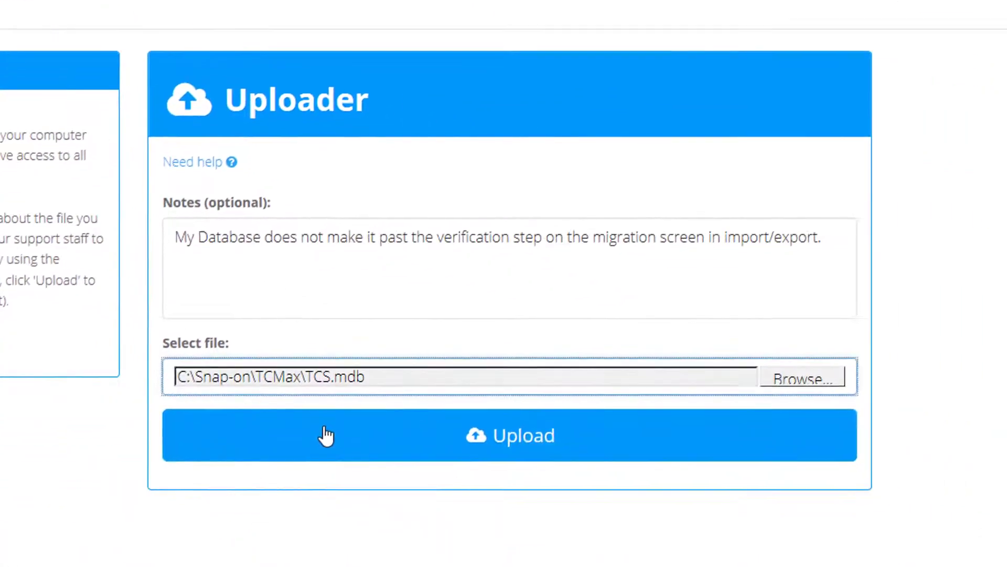
left_click(644, 546)
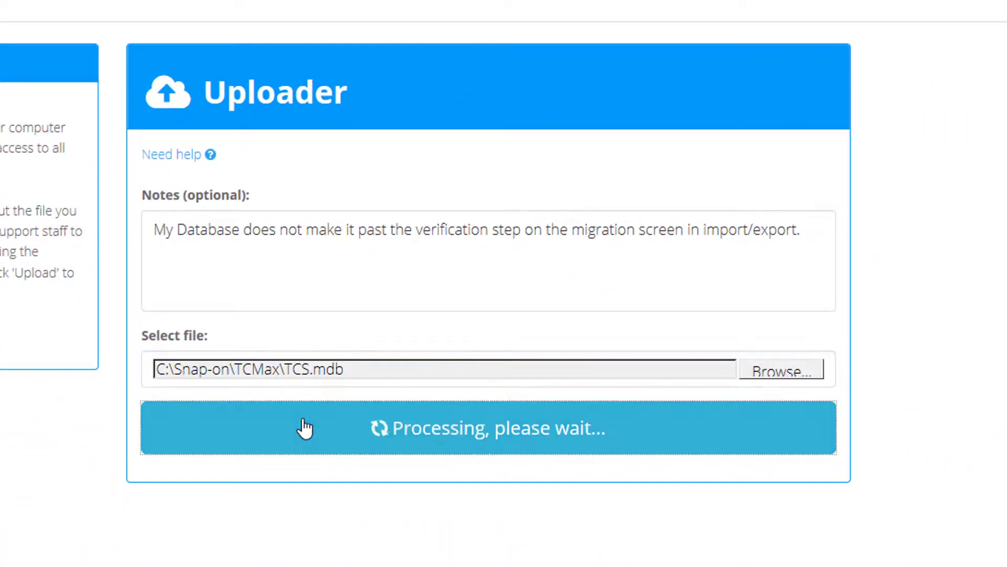